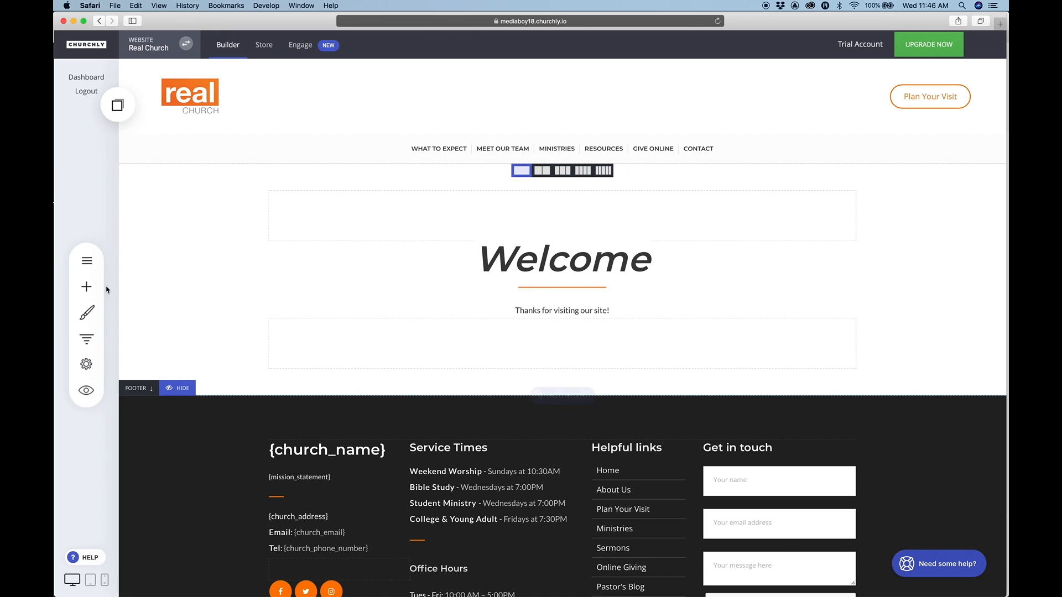
Step: Add a Button widget directly beneath the "Thanks for visiting our site!" text and look at the global styling options
{"action": "left_click", "coordinate": [85, 287]}
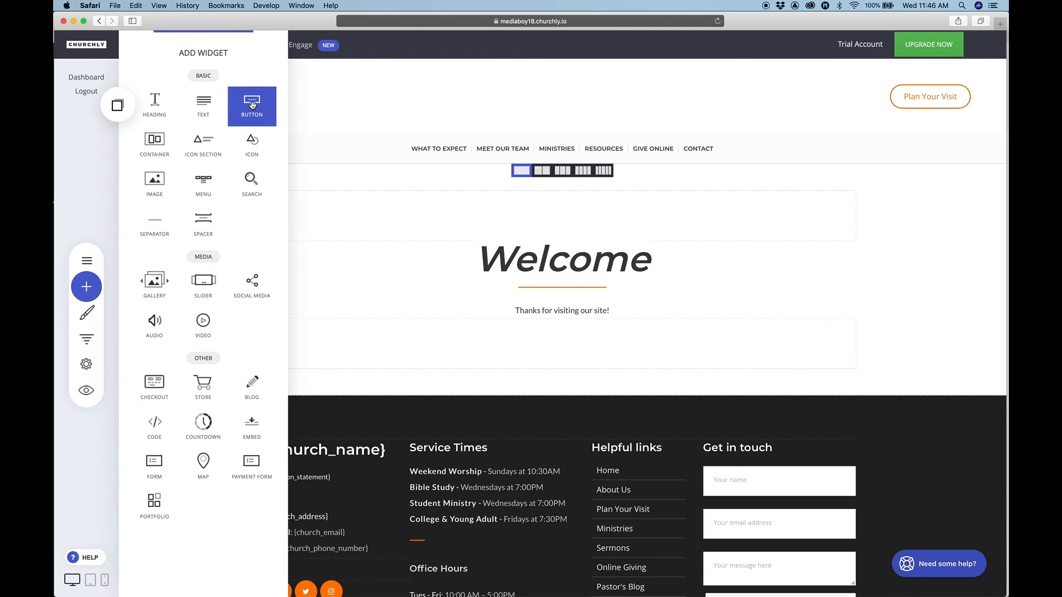
{"action": "left_click_drag", "start_coordinate": [252, 105], "coordinate": [554, 318]}
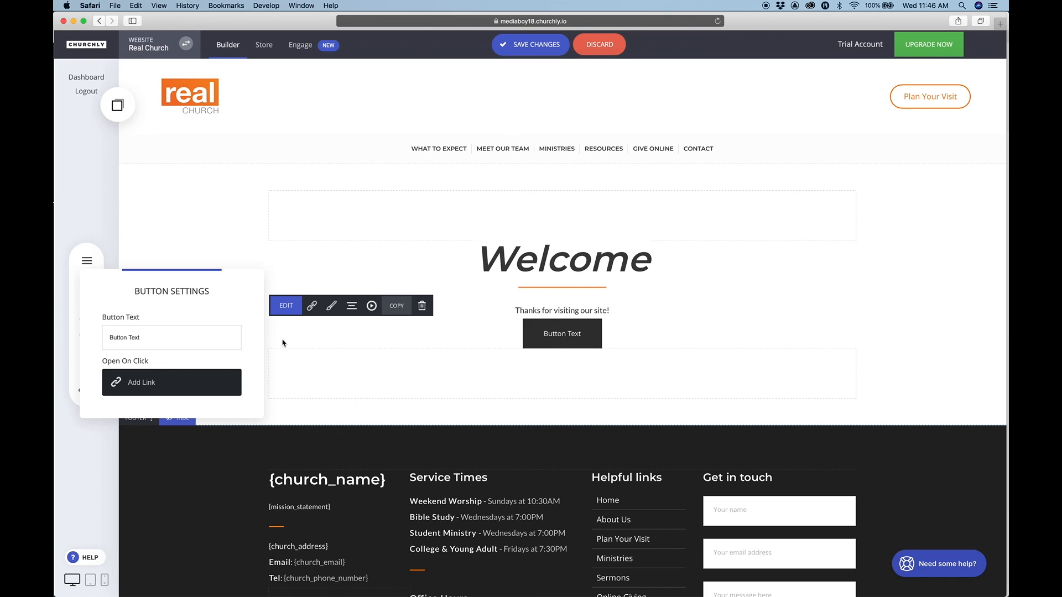
{"action": "left_click", "coordinate": [376, 401]}
{"action": "left_click", "coordinate": [88, 312]}
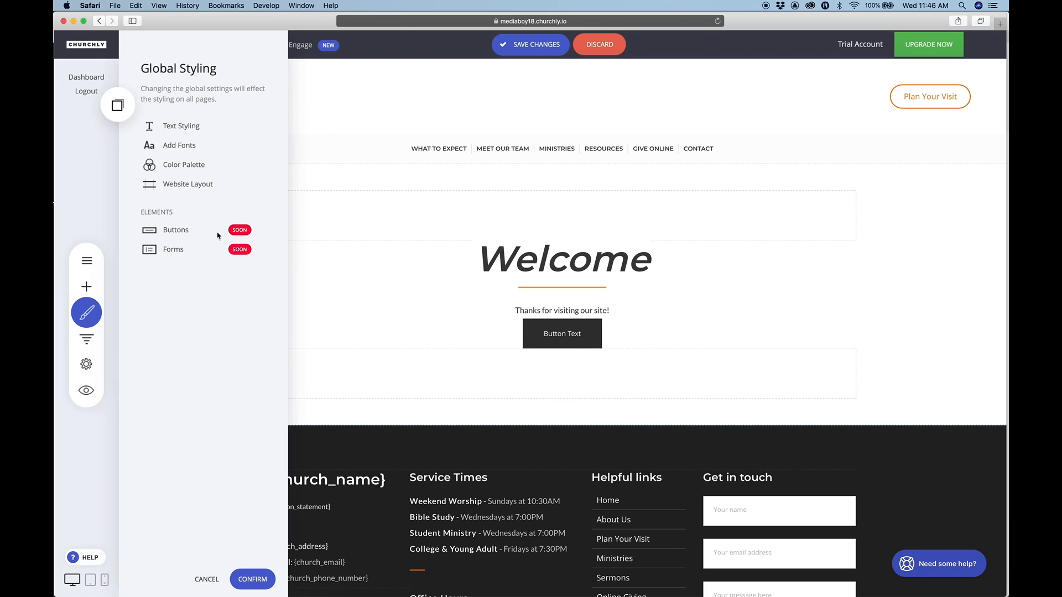
{"action": "left_click", "coordinate": [536, 378]}
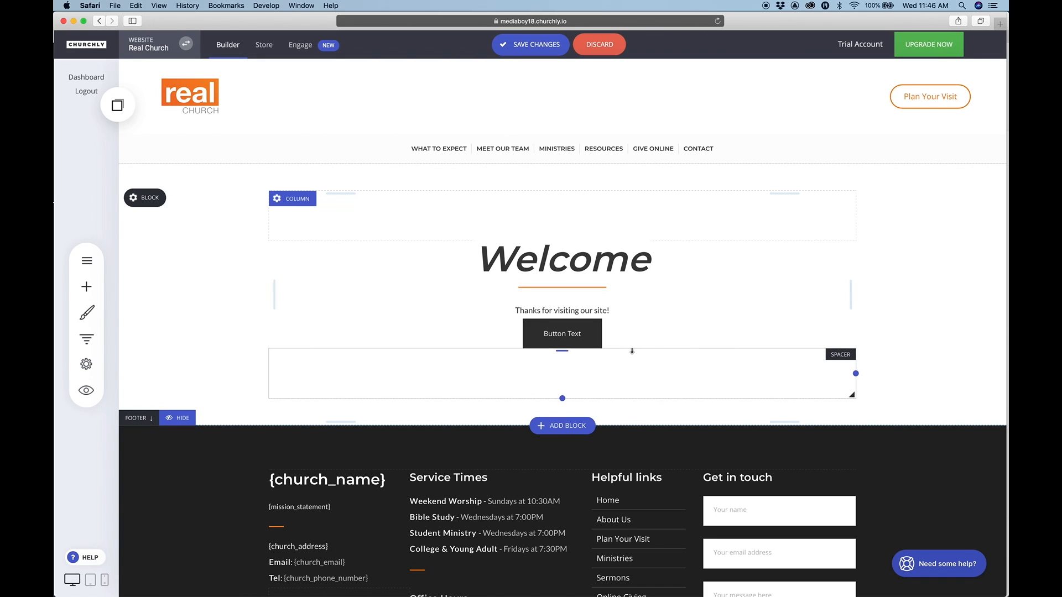
Step: Set the new button's fill color to the global orange FF7B00
{"action": "left_click", "coordinate": [575, 339]}
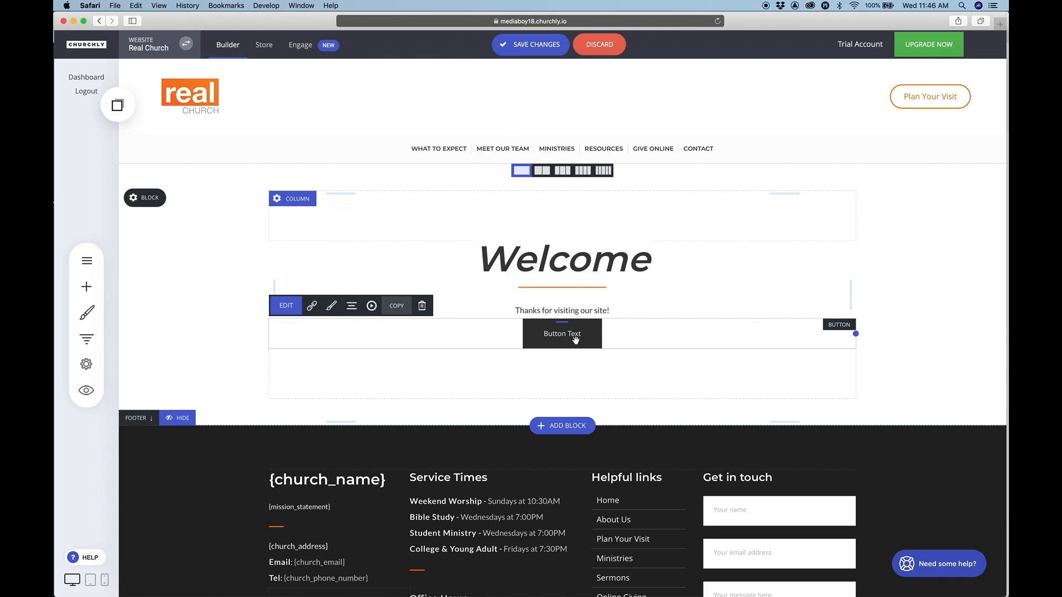
{"action": "left_click", "coordinate": [332, 307]}
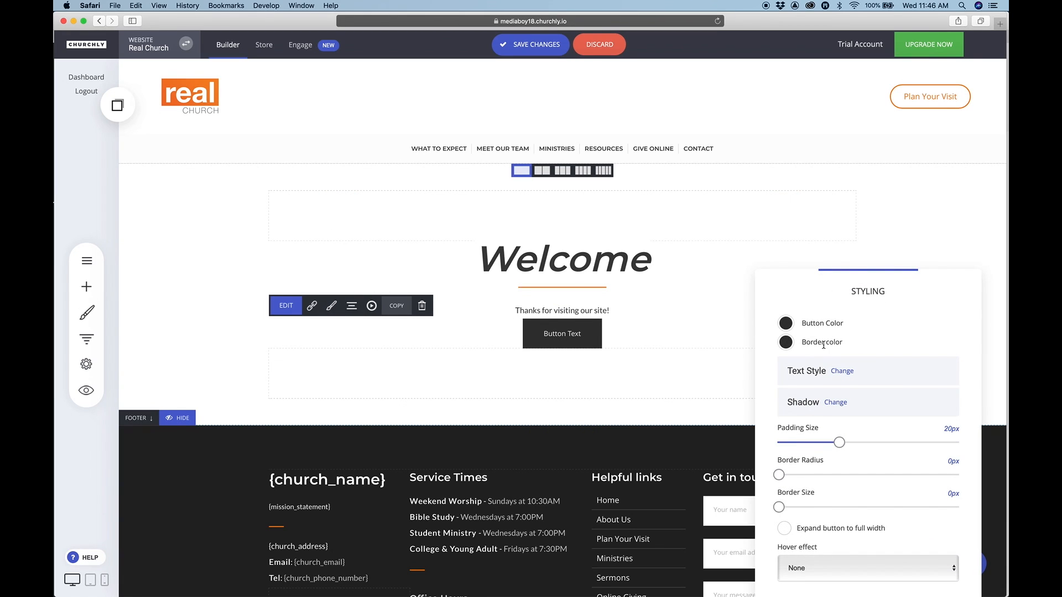
{"action": "left_click", "coordinate": [786, 324]}
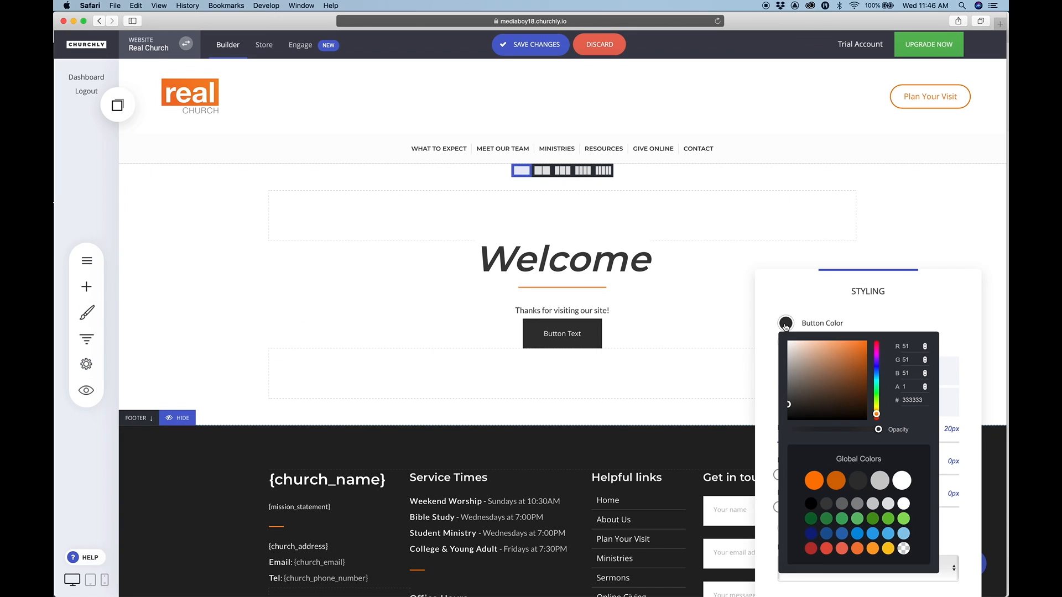
{"action": "left_click", "coordinate": [815, 482]}
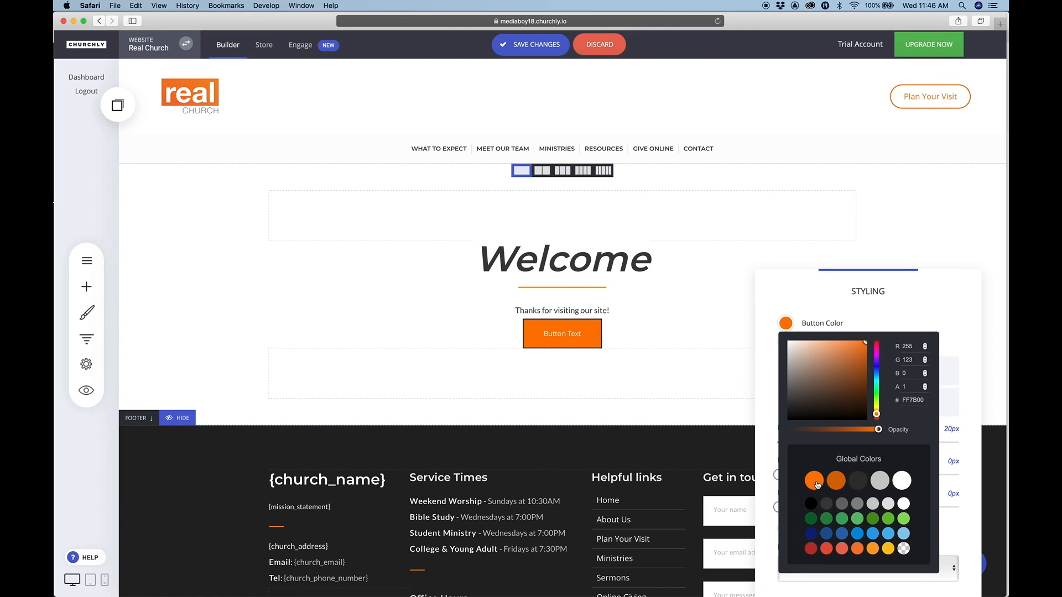
{"action": "left_click", "coordinate": [801, 290]}
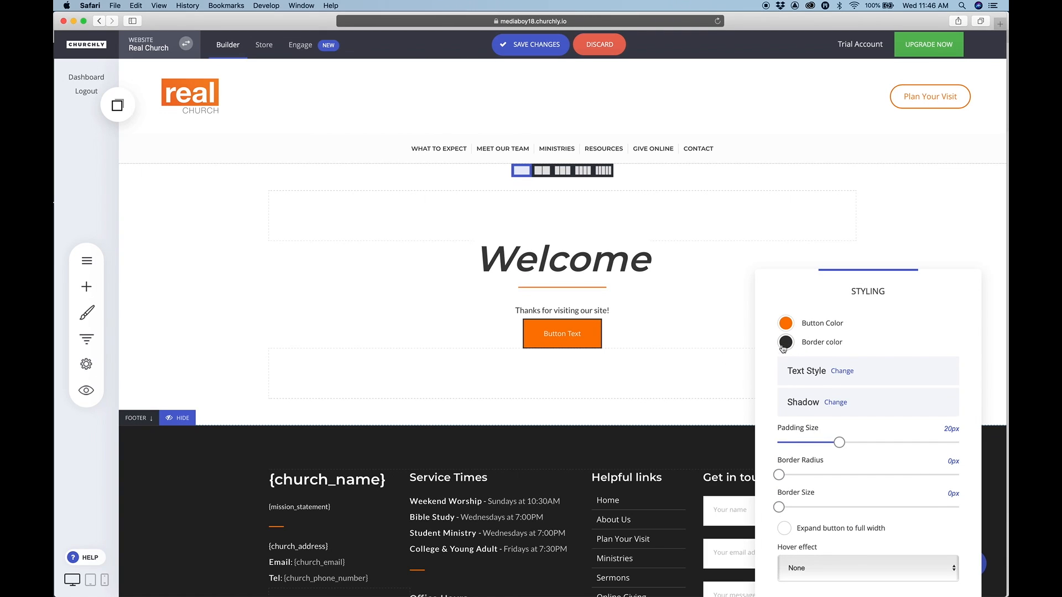
Step: Set the button's border size to 17 px and its border color to the global orange FF7B00
{"action": "left_click", "coordinate": [778, 507]}
{"action": "left_click_drag", "start_coordinate": [779, 507], "coordinate": [748, 507]}
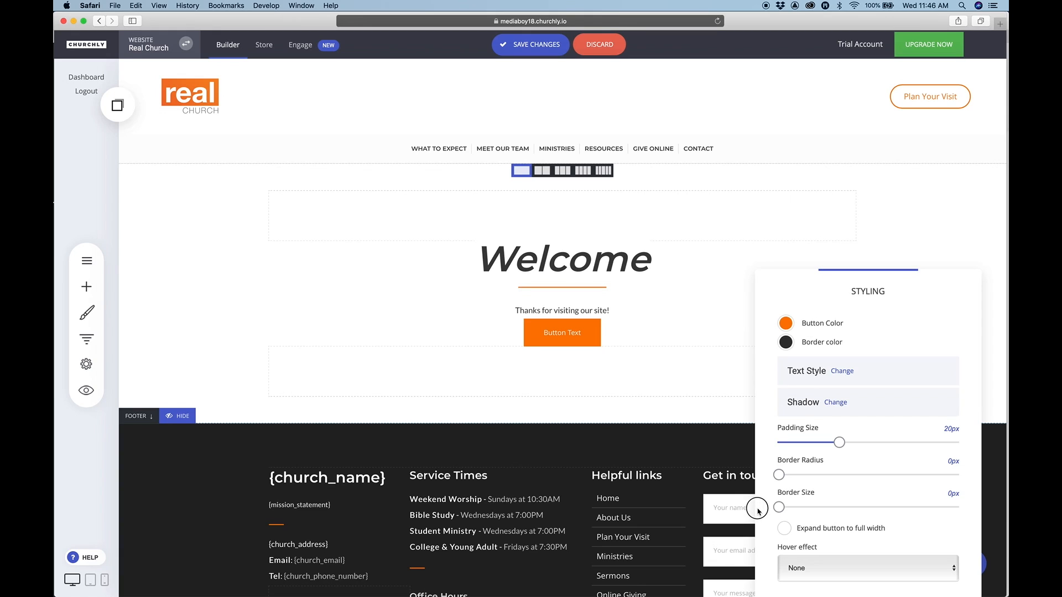
{"action": "left_click_drag", "start_coordinate": [779, 507], "coordinate": [830, 507]}
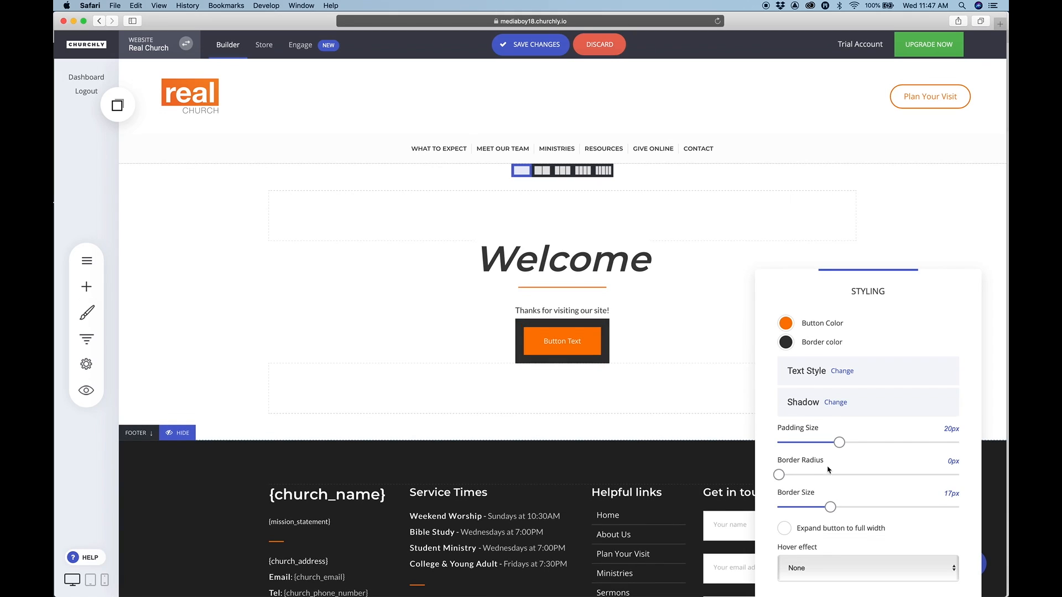
{"action": "left_click", "coordinate": [785, 343]}
{"action": "left_click", "coordinate": [810, 501]}
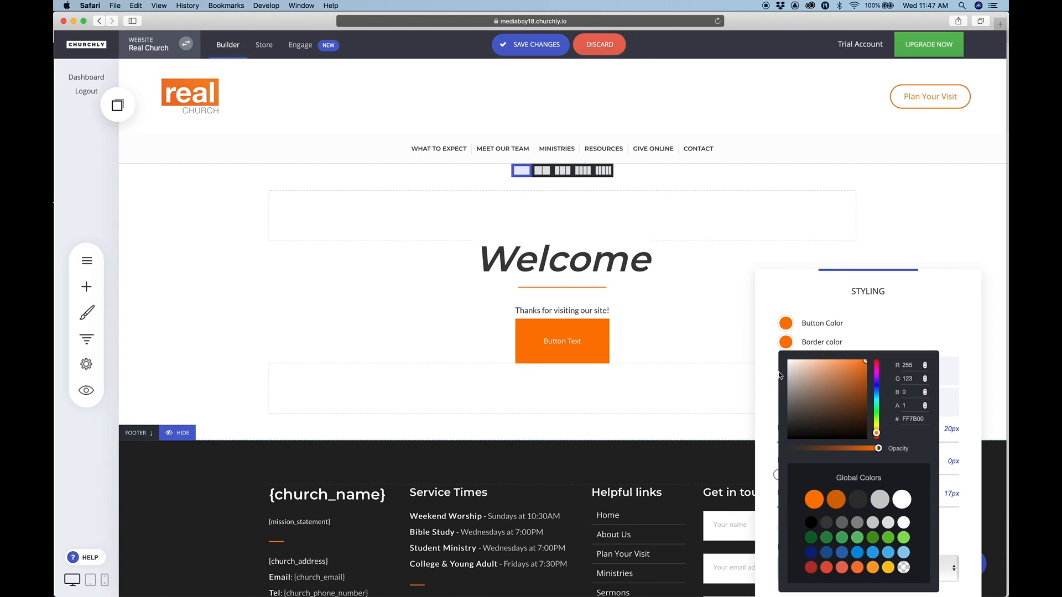
{"action": "left_click", "coordinate": [769, 335]}
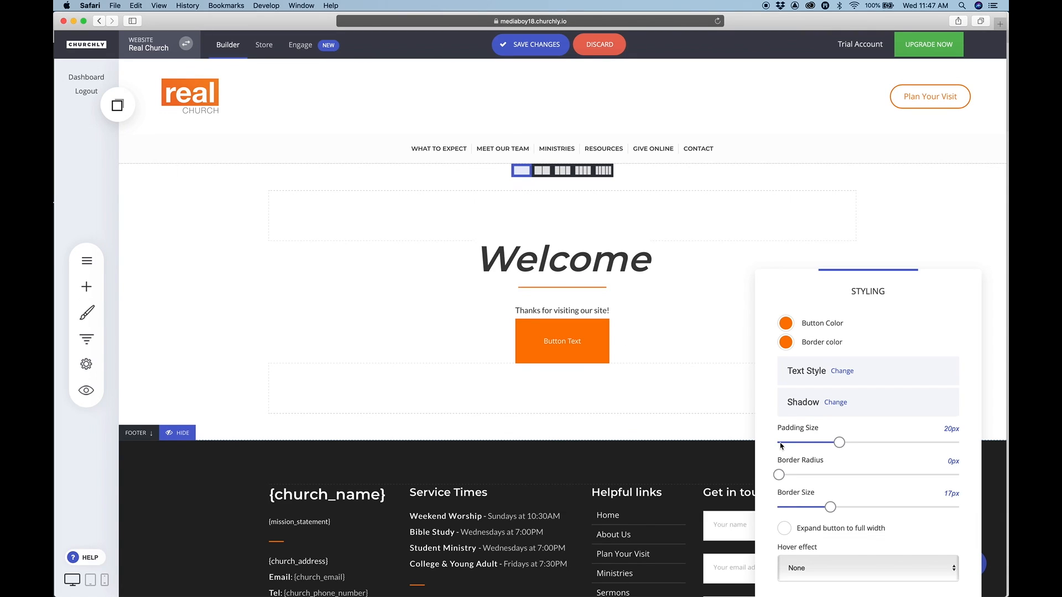
Step: Set the button's border radius to 60 px and its border size to 8 px
{"action": "left_click_drag", "start_coordinate": [778, 474], "coordinate": [968, 477]}
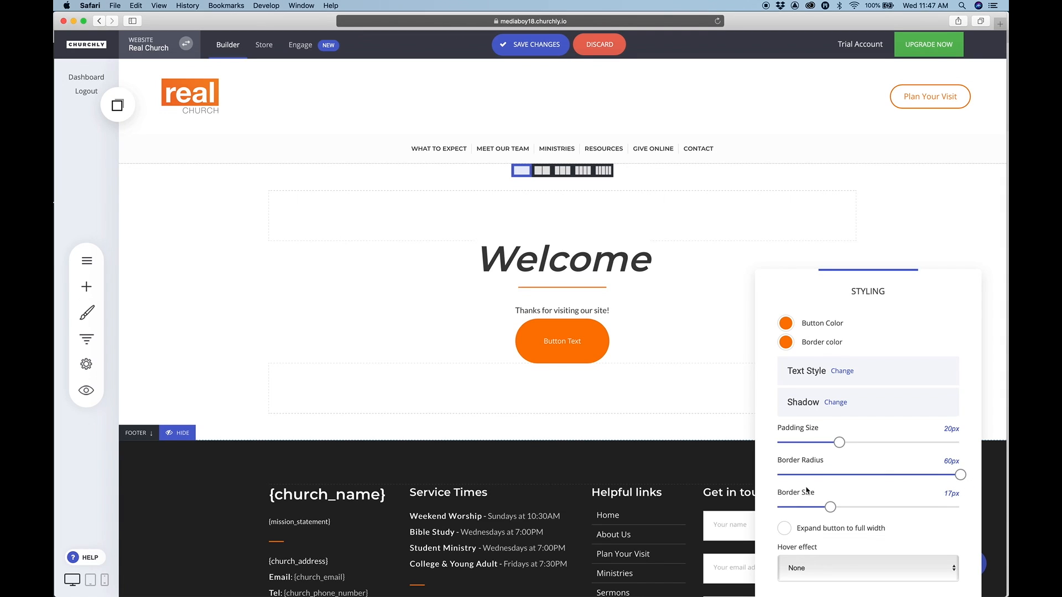
{"action": "left_click_drag", "start_coordinate": [826, 510], "coordinate": [803, 508]}
Step: Turn on full-width expansion for the button and narrow it to about 589 px wide
{"action": "left_click", "coordinate": [784, 528]}
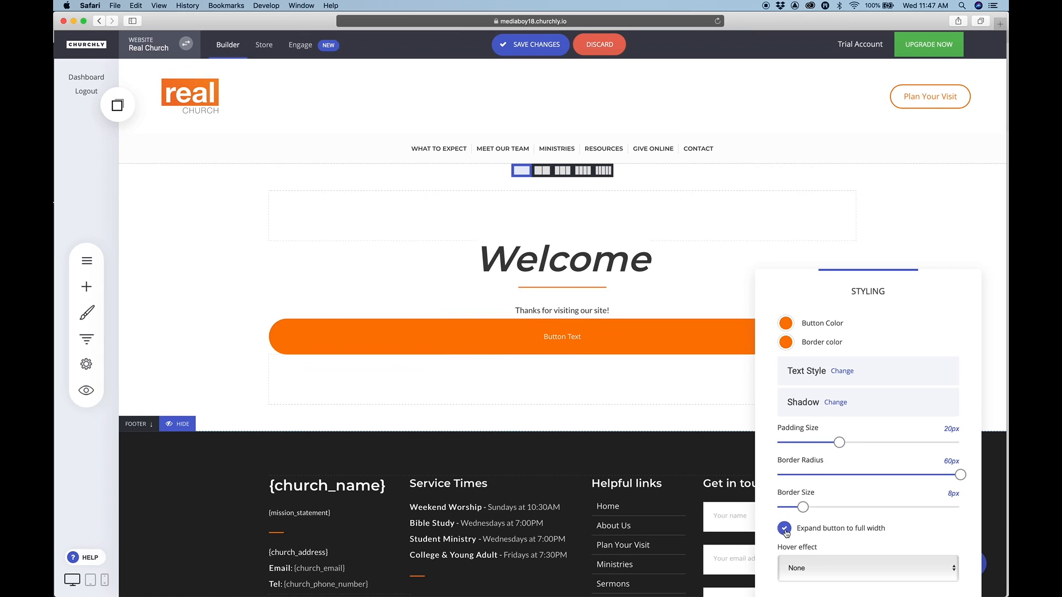
{"action": "left_click_drag", "start_coordinate": [877, 310], "coordinate": [680, 252]}
{"action": "left_click", "coordinate": [489, 420]}
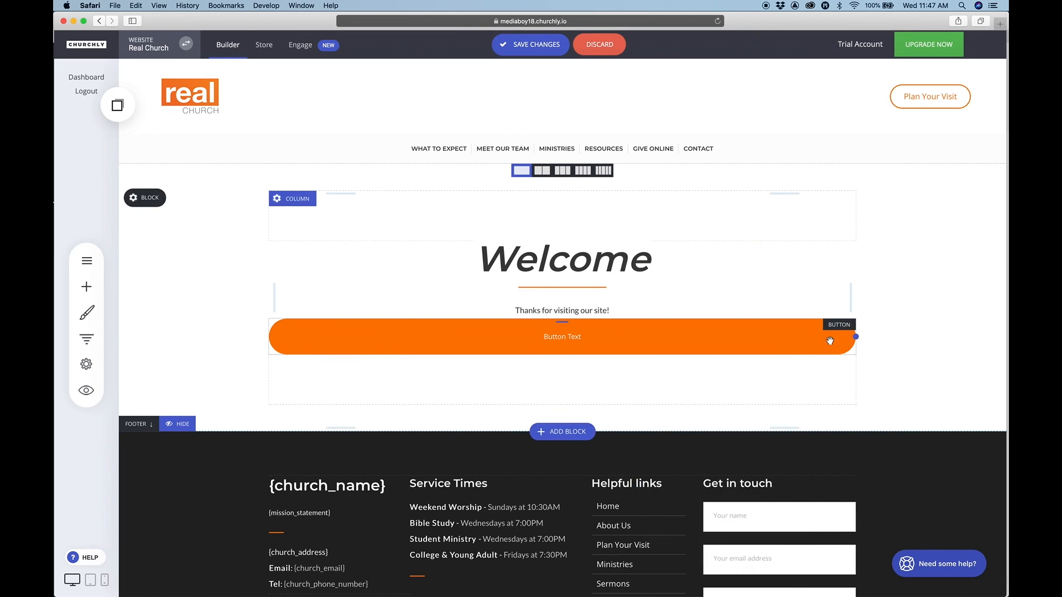
{"action": "left_click_drag", "start_coordinate": [856, 337], "coordinate": [709, 336]}
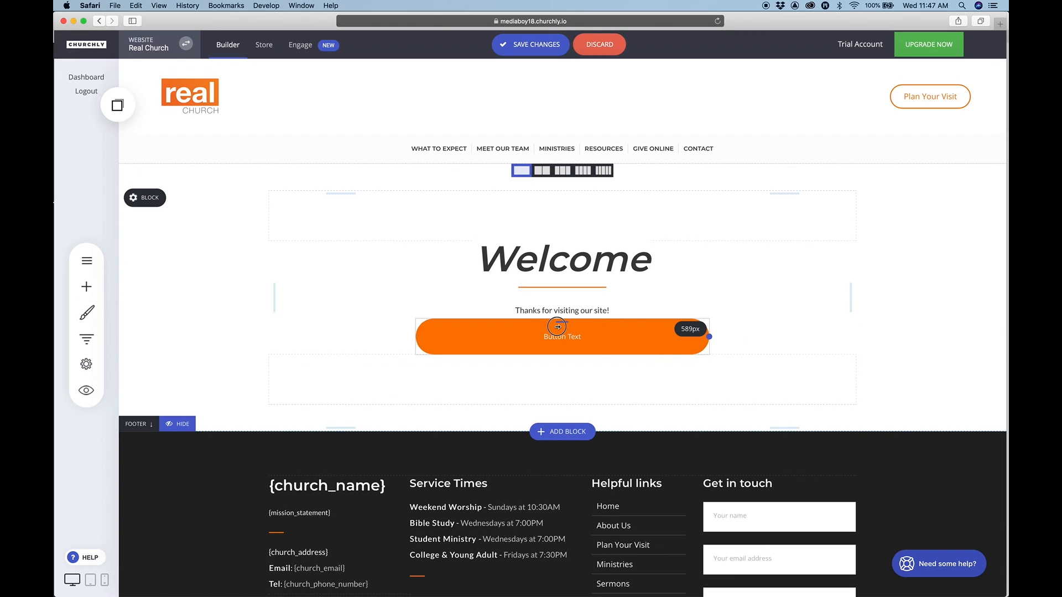
Step: Try left alignment on the button and return it to center alignment
{"action": "left_click", "coordinate": [569, 344]}
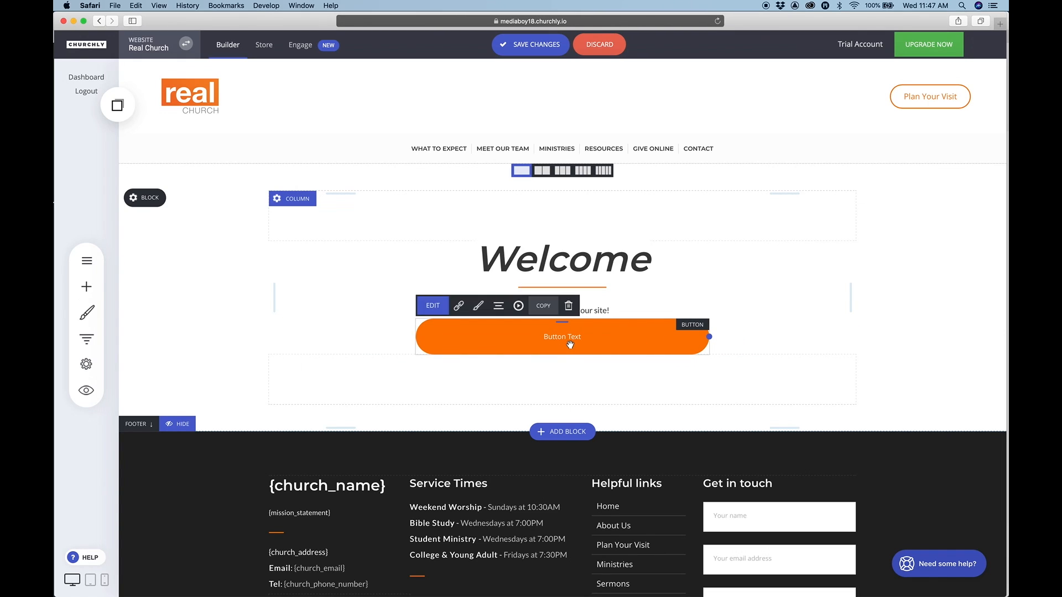
{"action": "left_click", "coordinate": [498, 305]}
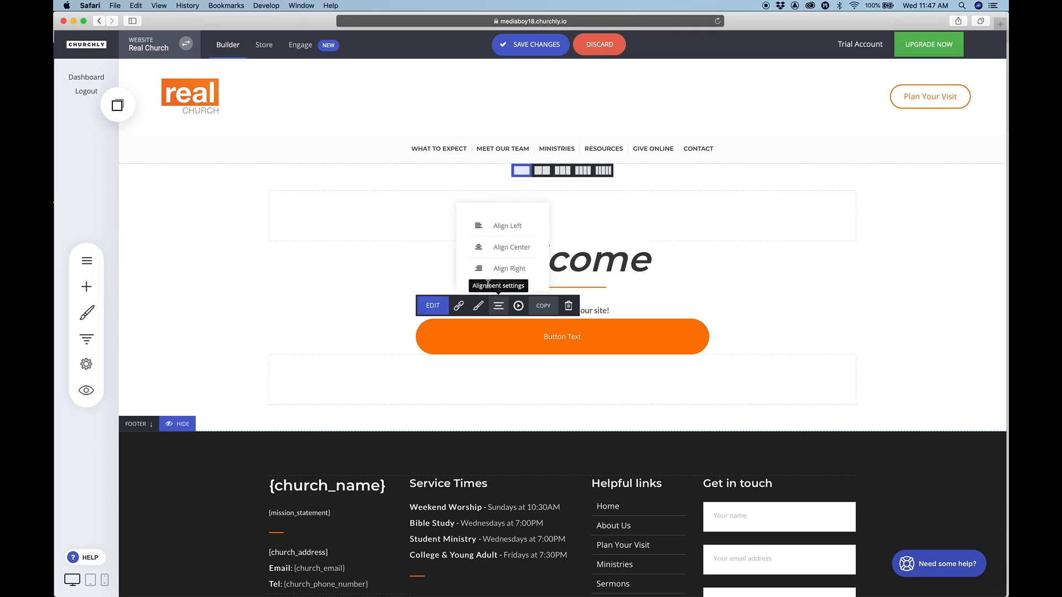
{"action": "left_click", "coordinate": [499, 232]}
{"action": "left_click", "coordinate": [443, 341]}
{"action": "left_click", "coordinate": [351, 305]}
{"action": "left_click", "coordinate": [363, 247]}
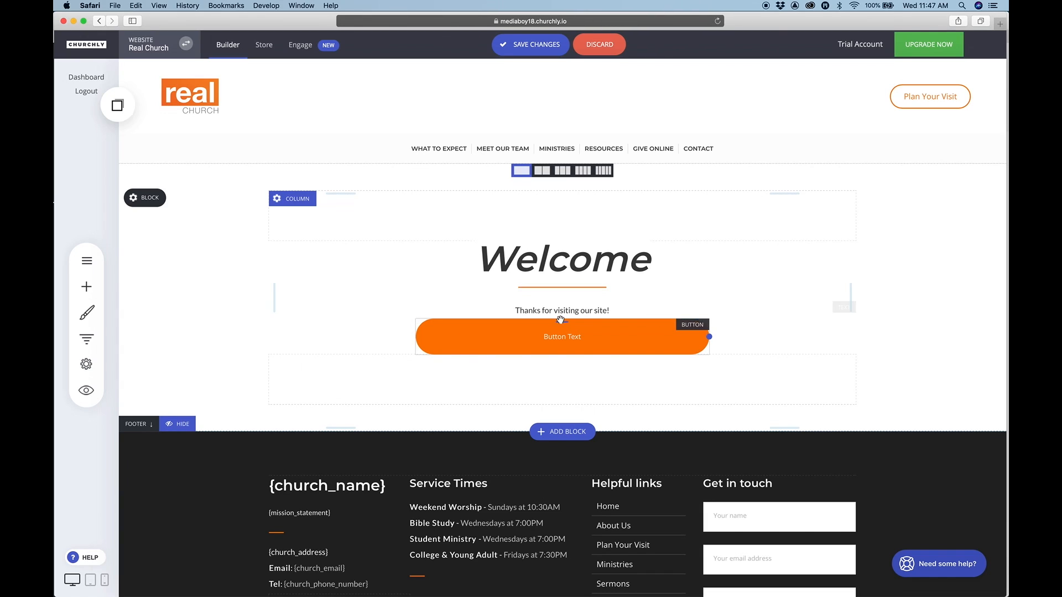
Step: Increase the spacing above the button to about 40 px and slightly widen the gap above the orange separator
{"action": "left_click_drag", "start_coordinate": [565, 323], "coordinate": [565, 341]}
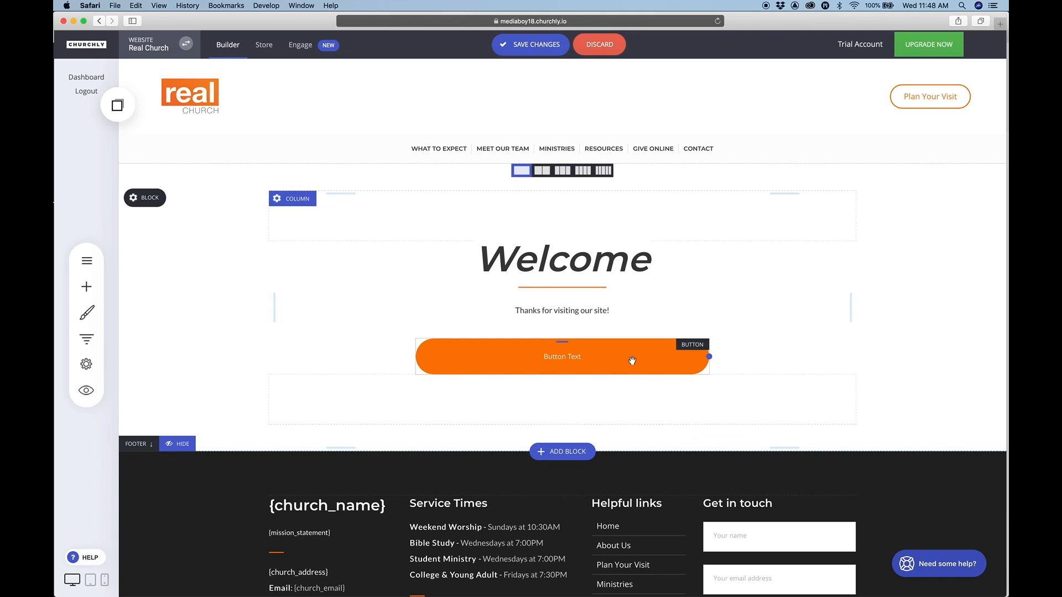
{"action": "left_click_drag", "start_coordinate": [563, 280], "coordinate": [564, 282]}
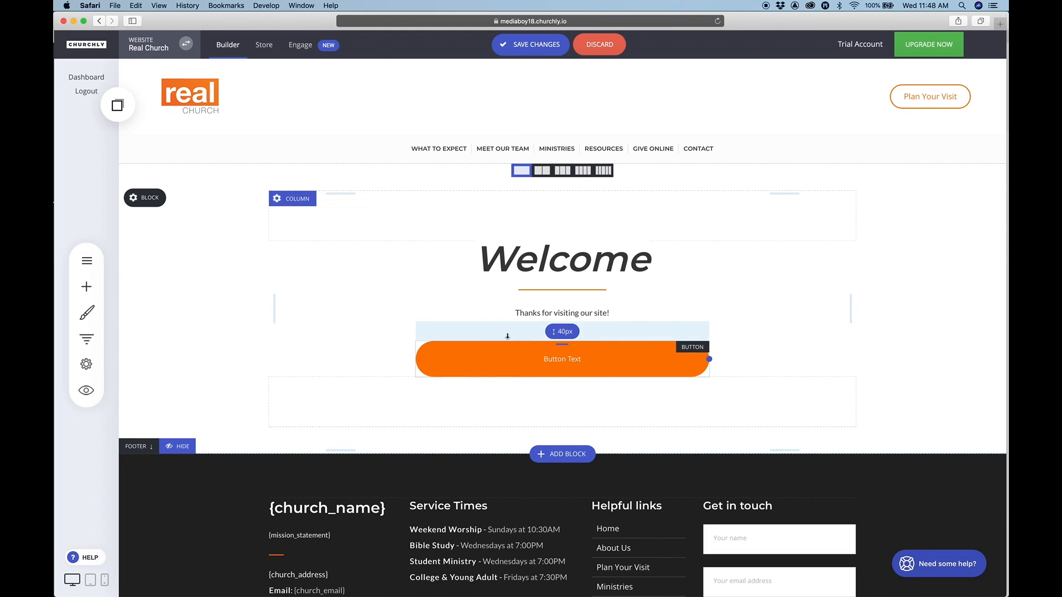
{"action": "left_click", "coordinate": [598, 392]}
Step: Change the button's label to "PLAN YOUR VISIT"
{"action": "left_click", "coordinate": [652, 357]}
{"action": "left_click", "coordinate": [638, 354]}
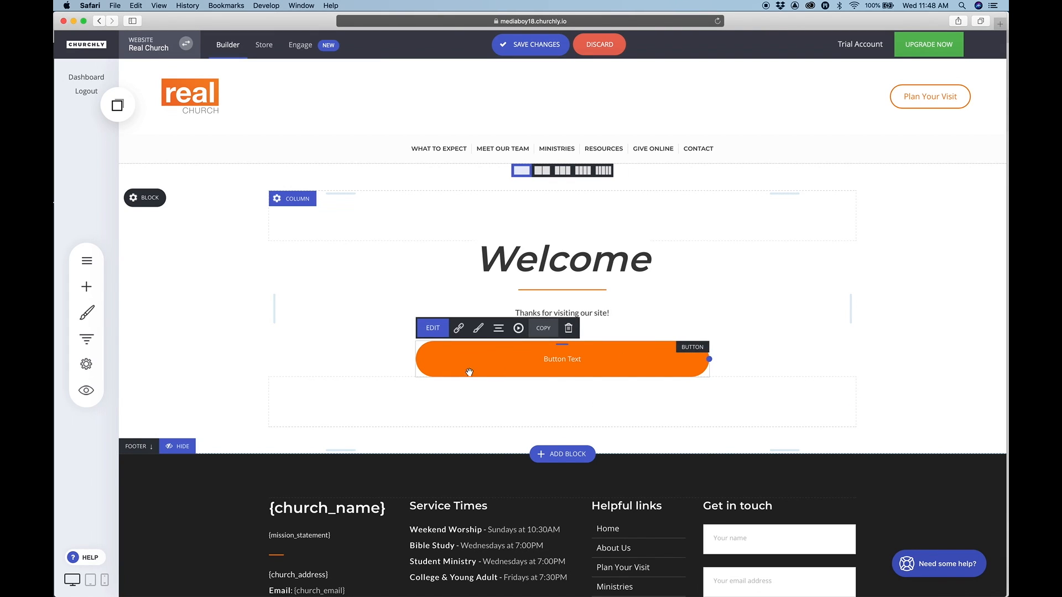
{"action": "left_click", "coordinate": [433, 332]}
{"action": "left_click_drag", "start_coordinate": [801, 357], "coordinate": [687, 358]}
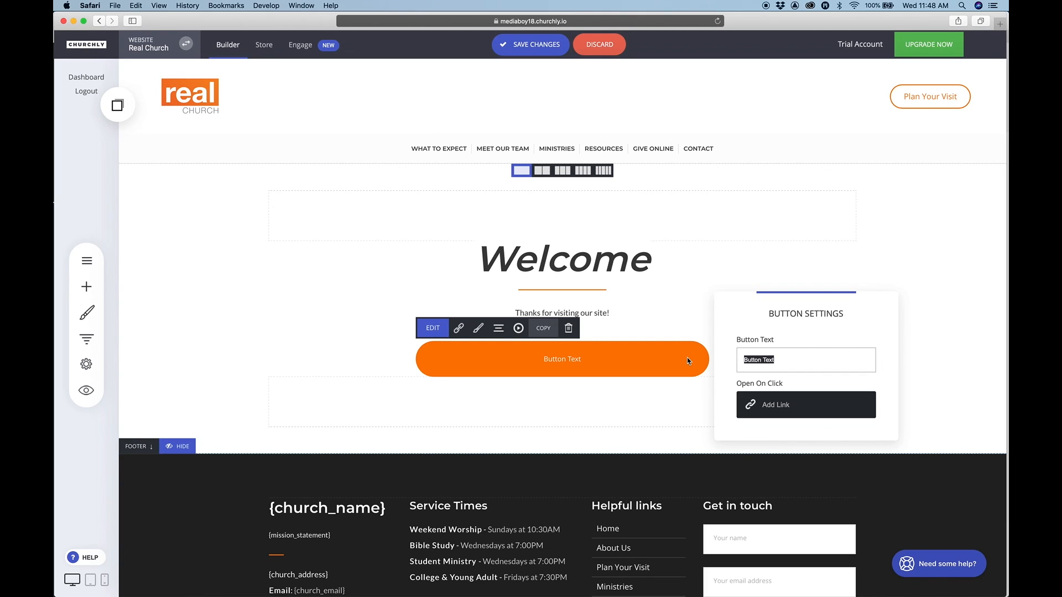
{"action": "type", "text": "PLAN YOUR VISIT"}
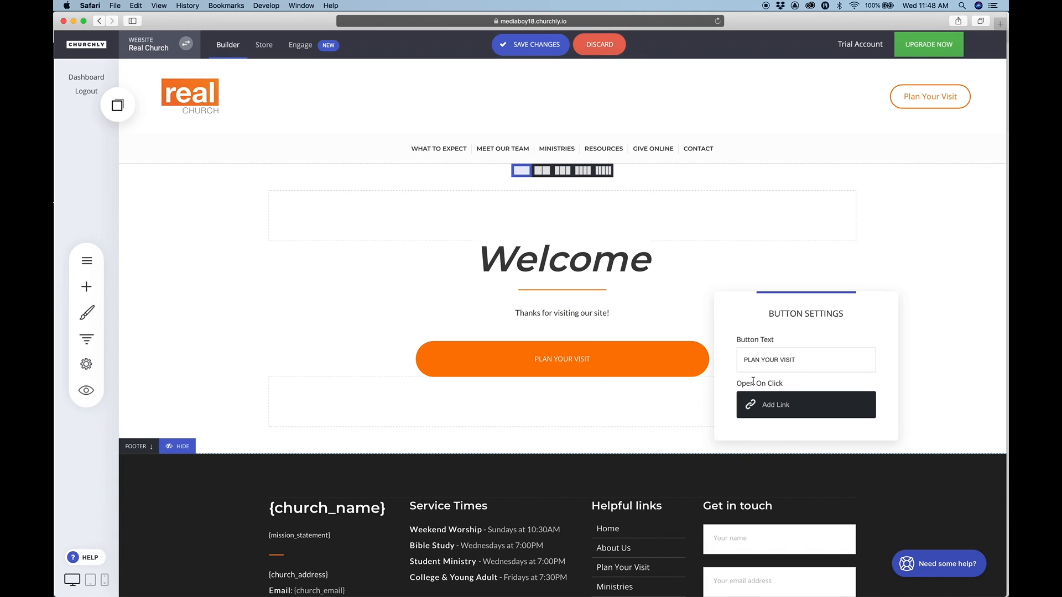
Step: Link the button to the Plan Your Visit page from the Pages group
{"action": "left_click", "coordinate": [773, 406]}
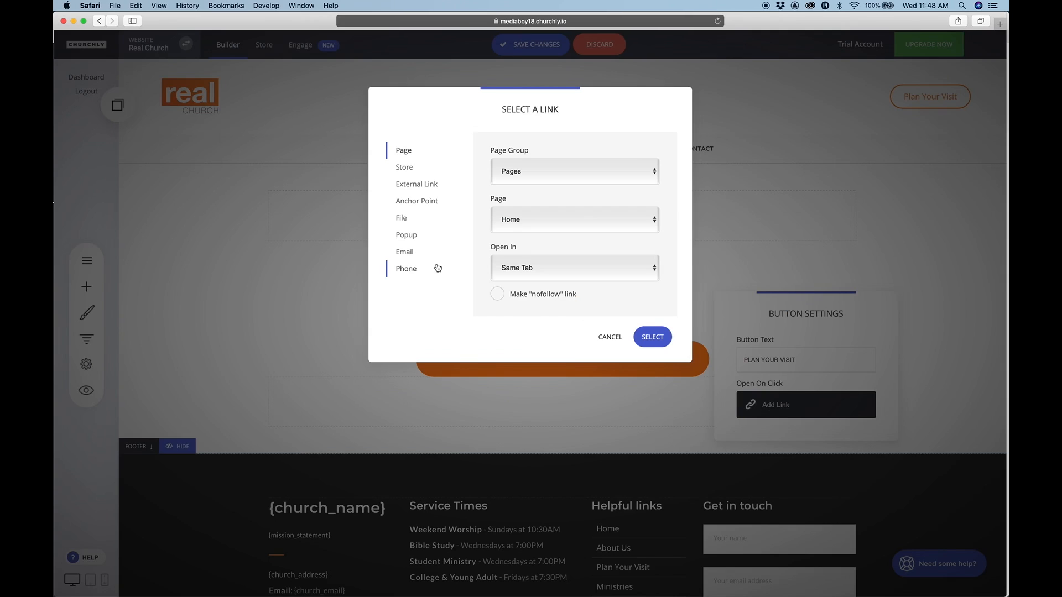
{"action": "left_click", "coordinate": [531, 173]}
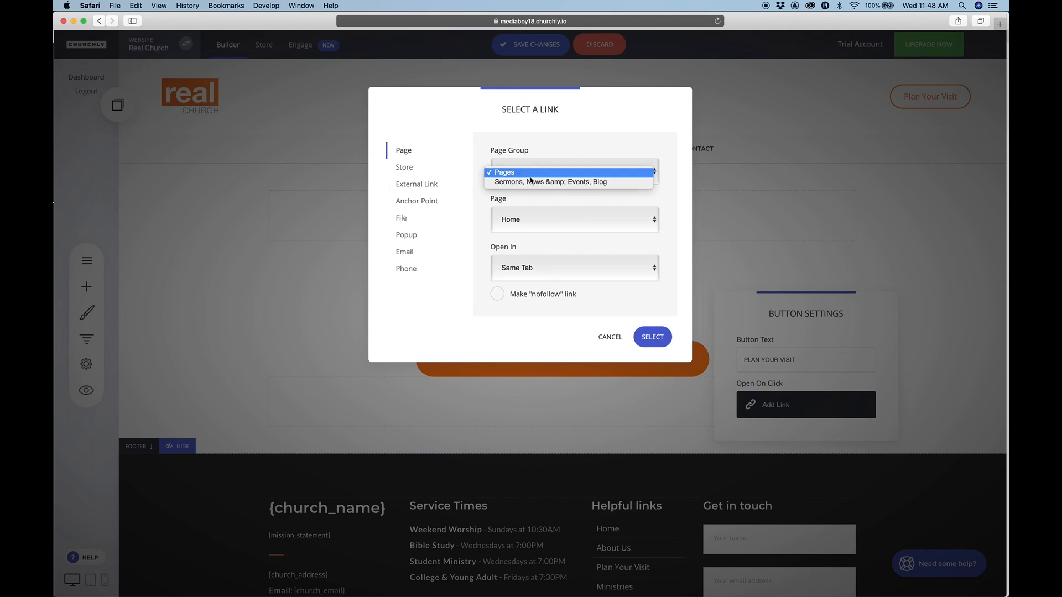
{"action": "left_click", "coordinate": [530, 172]}
{"action": "left_click", "coordinate": [532, 219]}
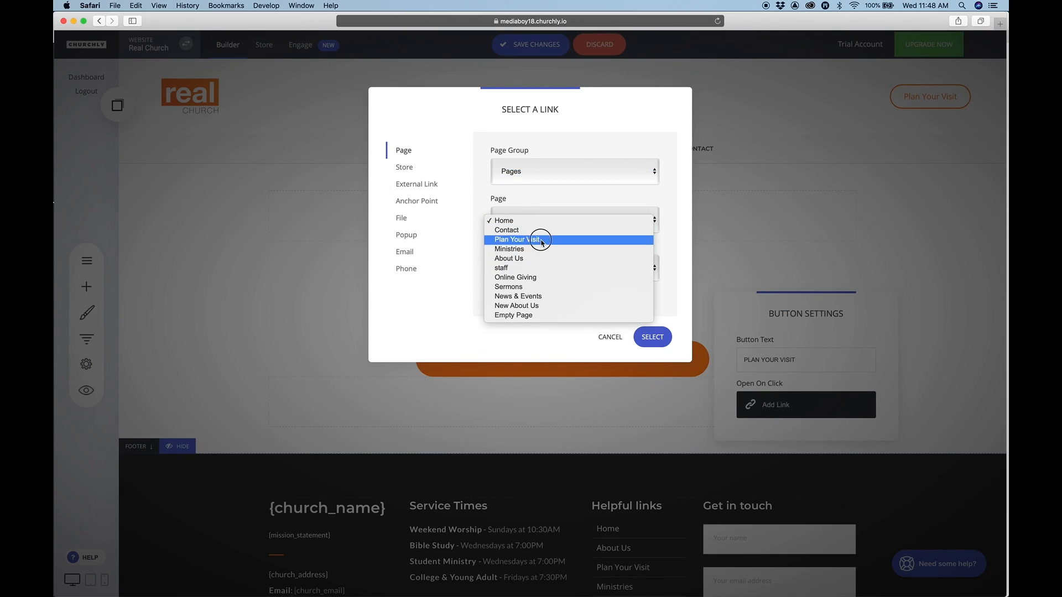
{"action": "left_click", "coordinate": [540, 239]}
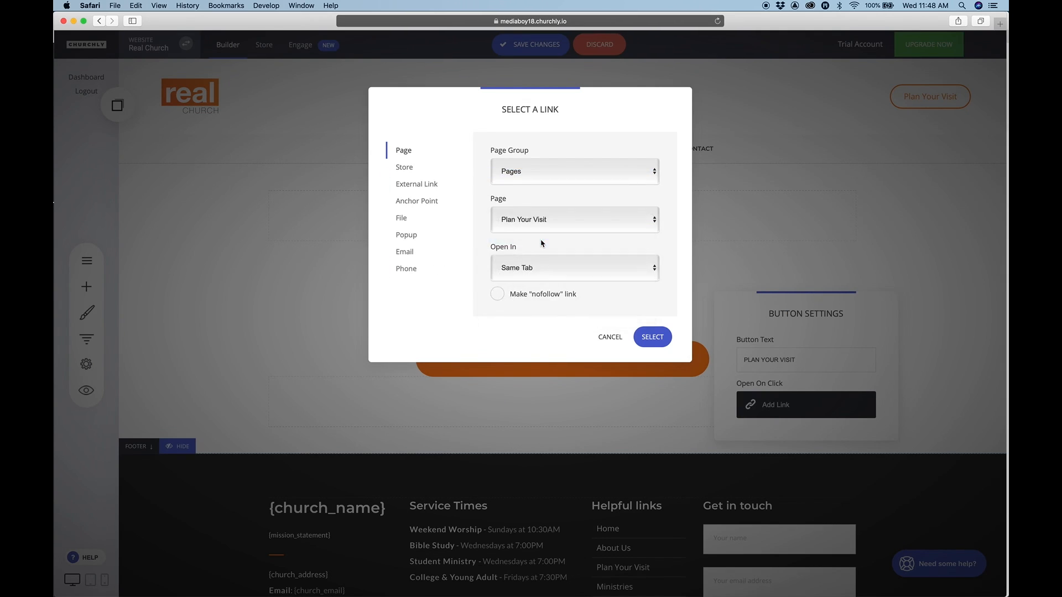
{"action": "left_click", "coordinate": [656, 338]}
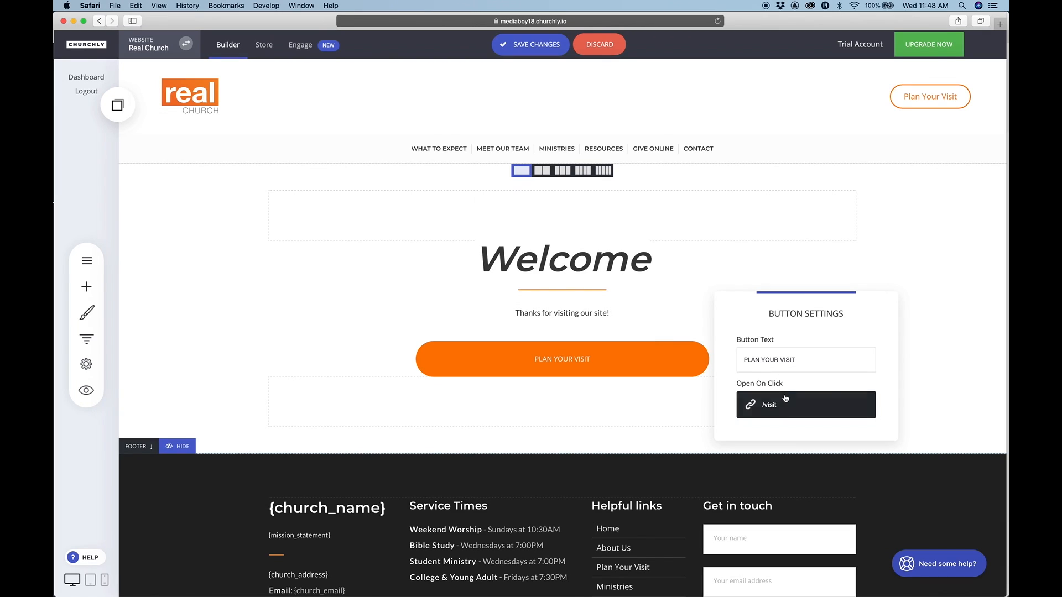
{"action": "left_click", "coordinate": [645, 393]}
Step: Set the button's text font family to Montserrat
{"action": "left_click", "coordinate": [558, 360]}
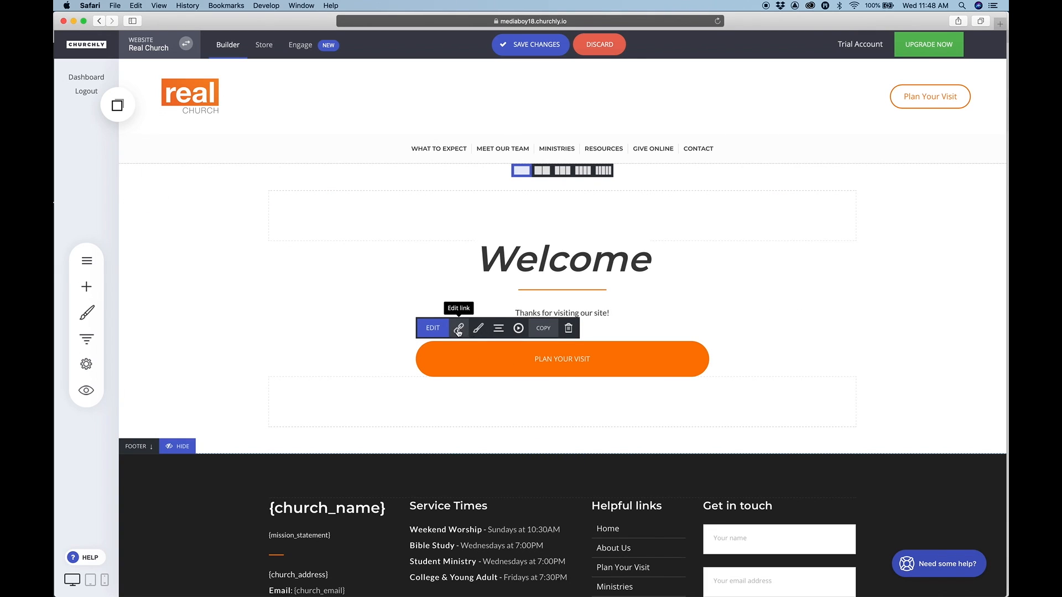
{"action": "left_click", "coordinate": [479, 328]}
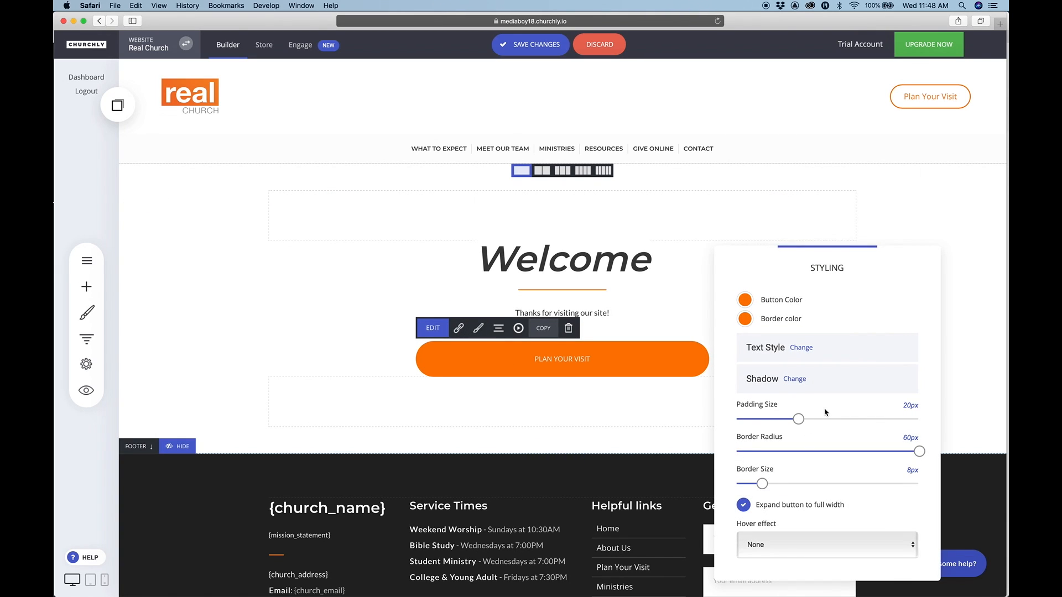
{"action": "left_click", "coordinate": [806, 348]}
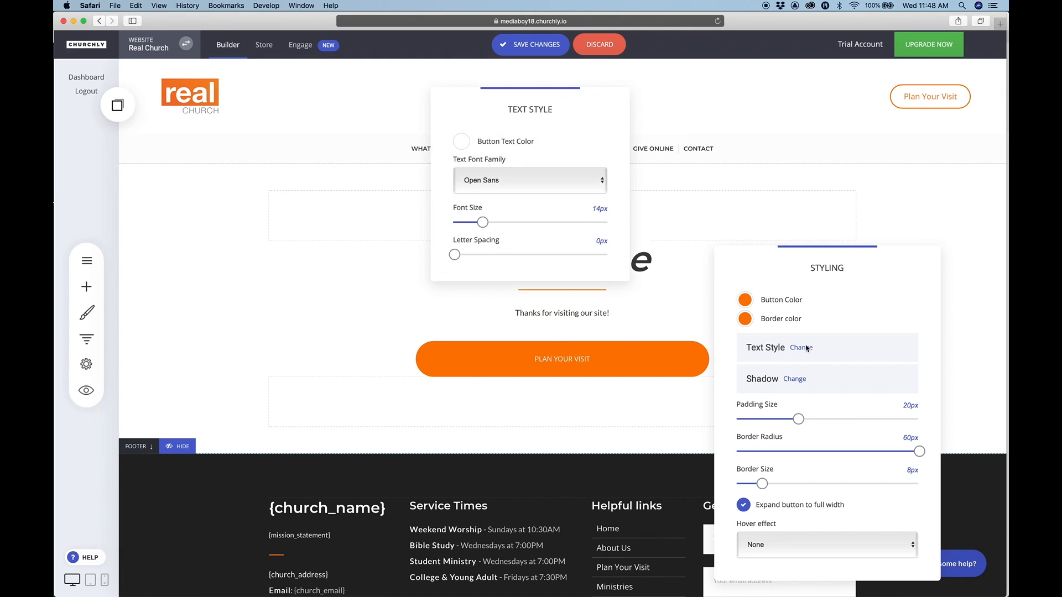
{"action": "left_click", "coordinate": [490, 184]}
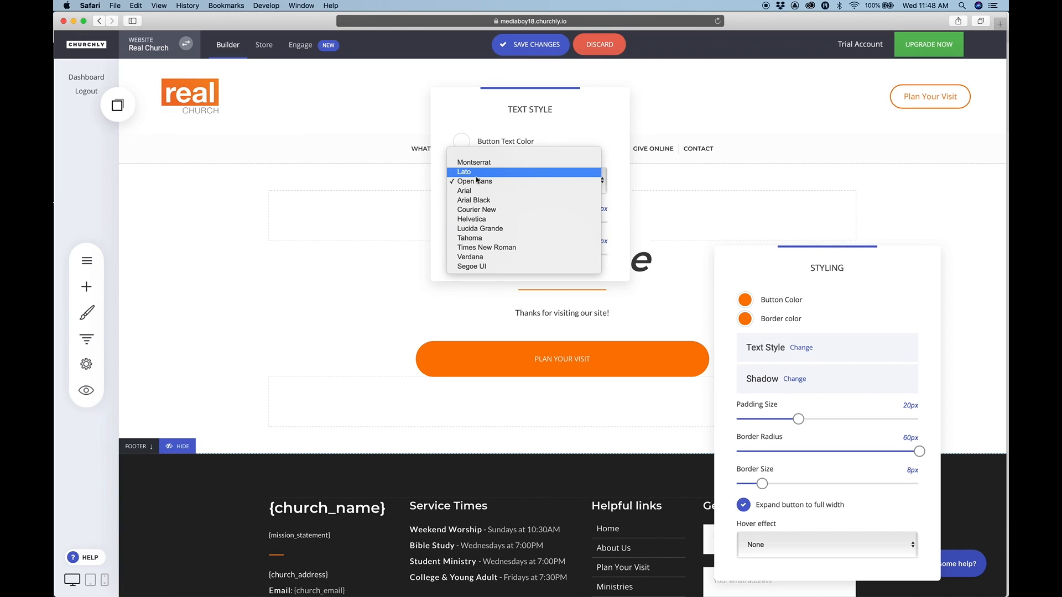
{"action": "left_click", "coordinate": [509, 162]}
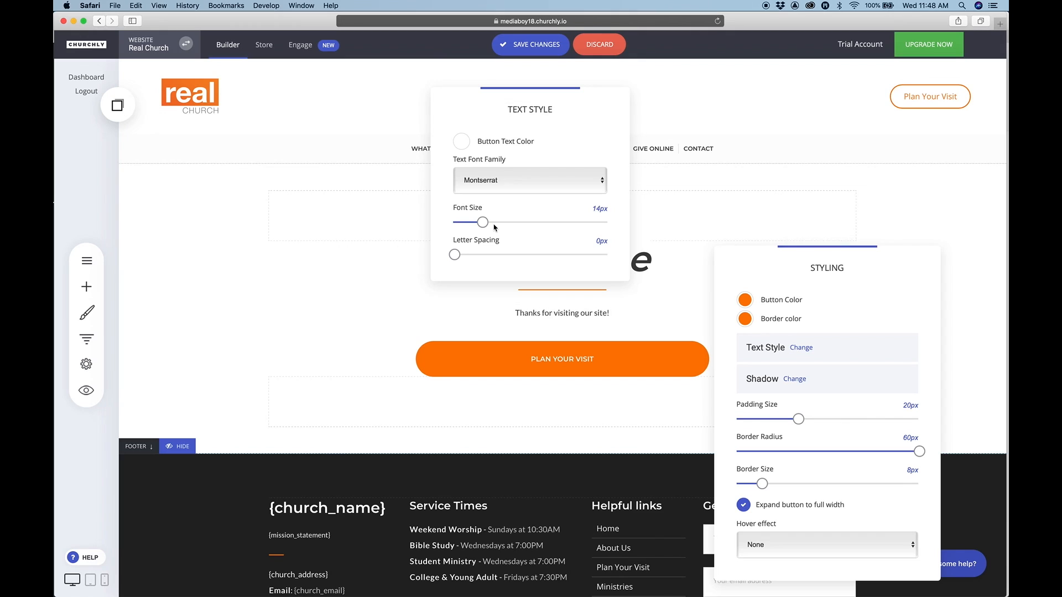
Step: Set the button text's font size to 20px and its letter spacing to 10px, keeping the text color white
{"action": "left_click_drag", "start_coordinate": [482, 222], "coordinate": [495, 224]}
{"action": "left_click_drag", "start_coordinate": [455, 255], "coordinate": [480, 256]}
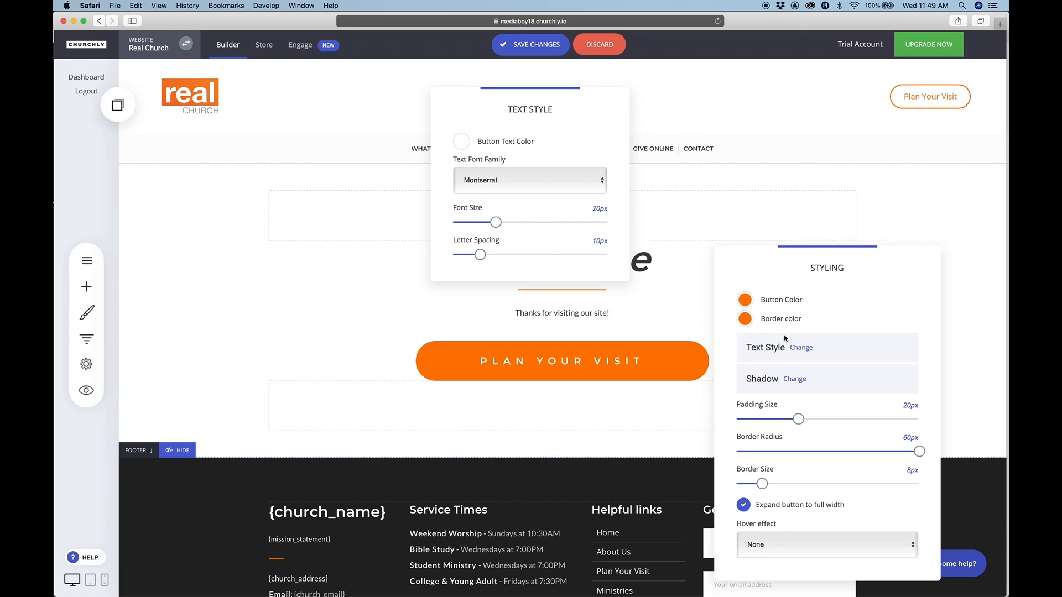
{"action": "left_click", "coordinate": [461, 142]}
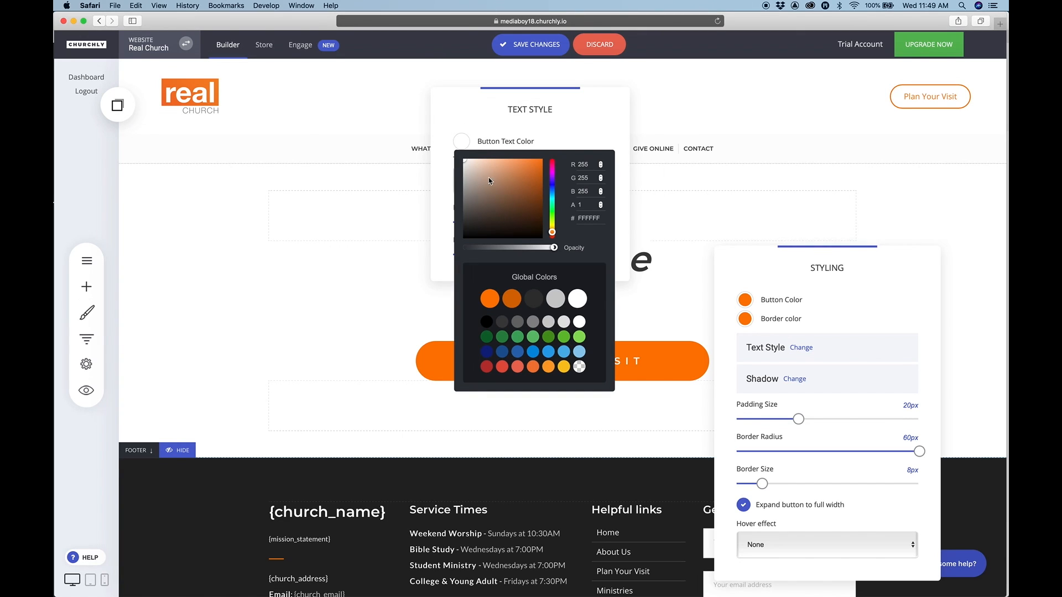
{"action": "left_click", "coordinate": [514, 119]}
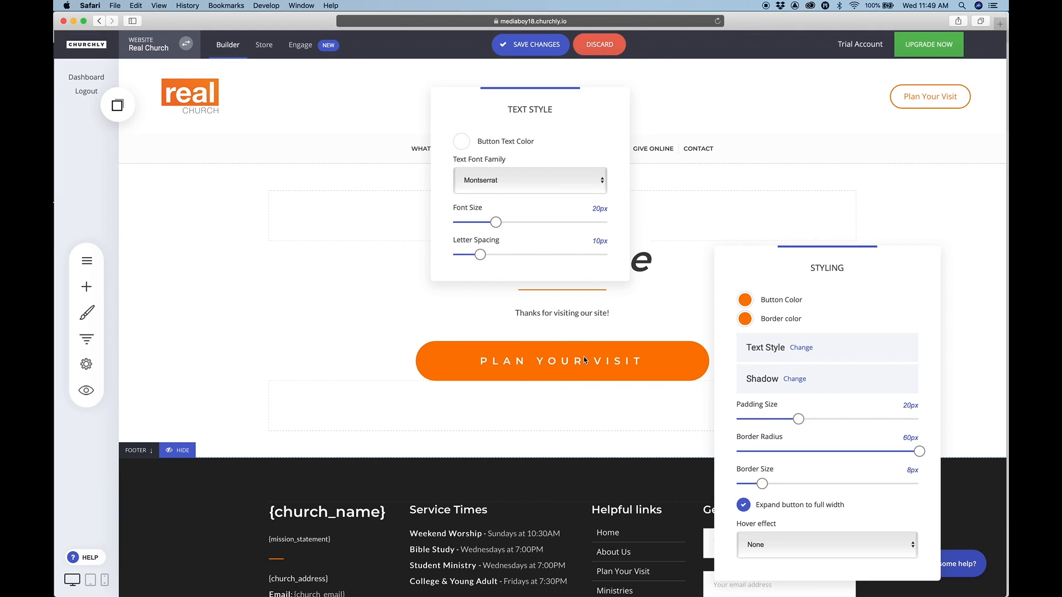
{"action": "left_click", "coordinate": [869, 291]}
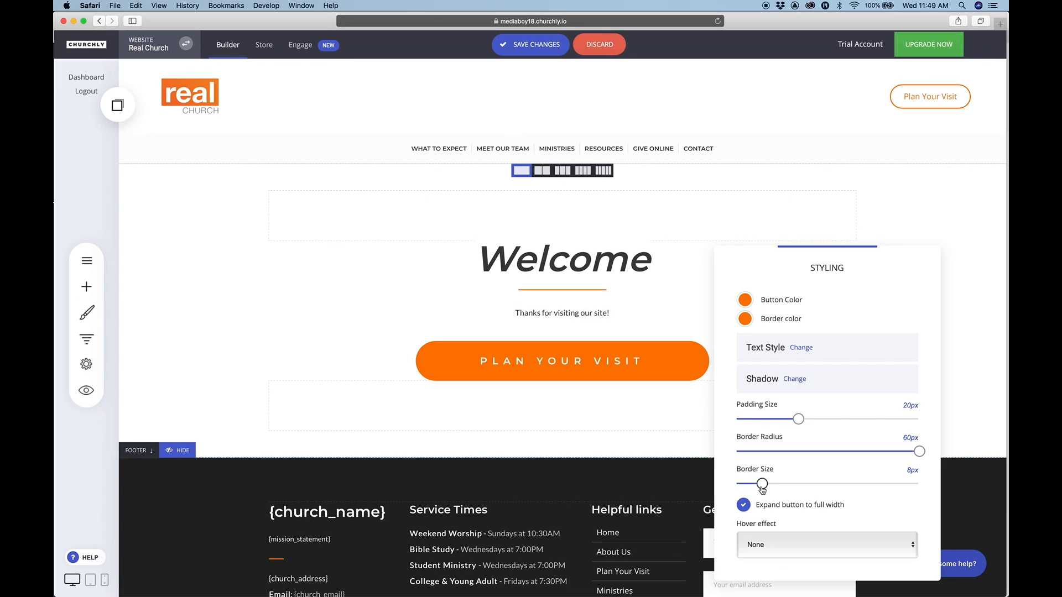
Step: Set the button's border size to 7px and its padding size to 23px, with the border radius at 60px
{"action": "left_click_drag", "start_coordinate": [762, 485], "coordinate": [758, 485]}
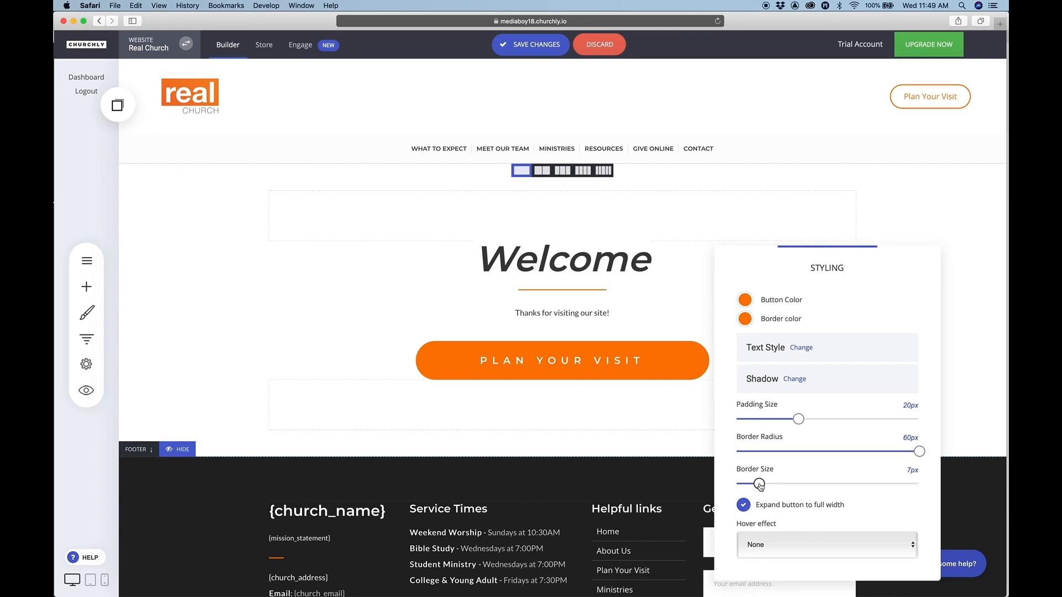
{"action": "mouse_move", "coordinate": [799, 419]}
{"action": "left_mouse_down"}
{"action": "mouse_move", "coordinate": [878, 422]}
{"action": "mouse_move", "coordinate": [815, 420]}
{"action": "left_mouse_up"}
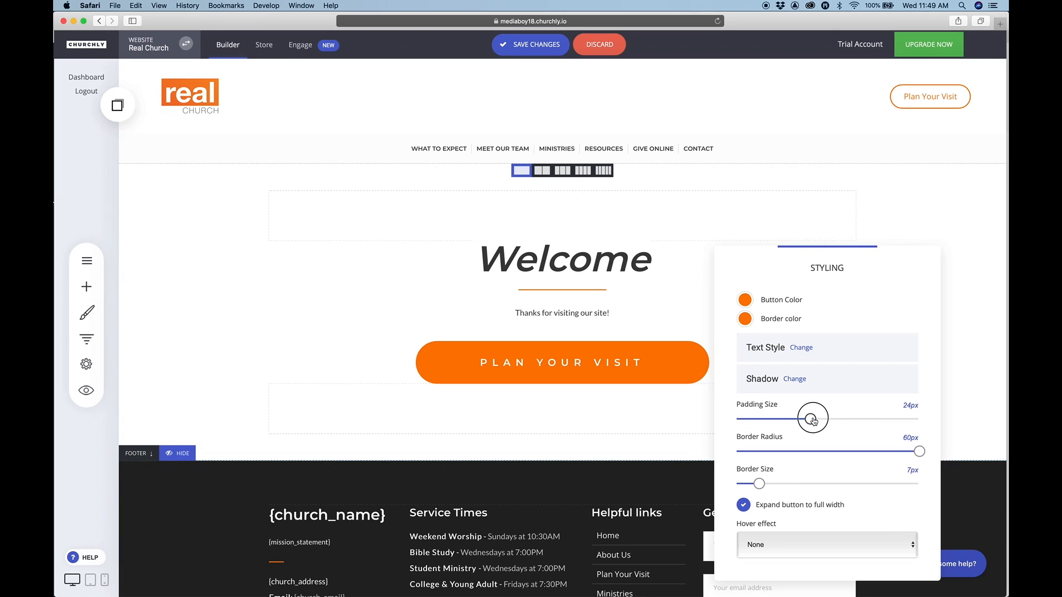
{"action": "left_click_drag", "start_coordinate": [813, 420], "coordinate": [807, 419]}
{"action": "left_click_drag", "start_coordinate": [919, 451], "coordinate": [992, 462]}
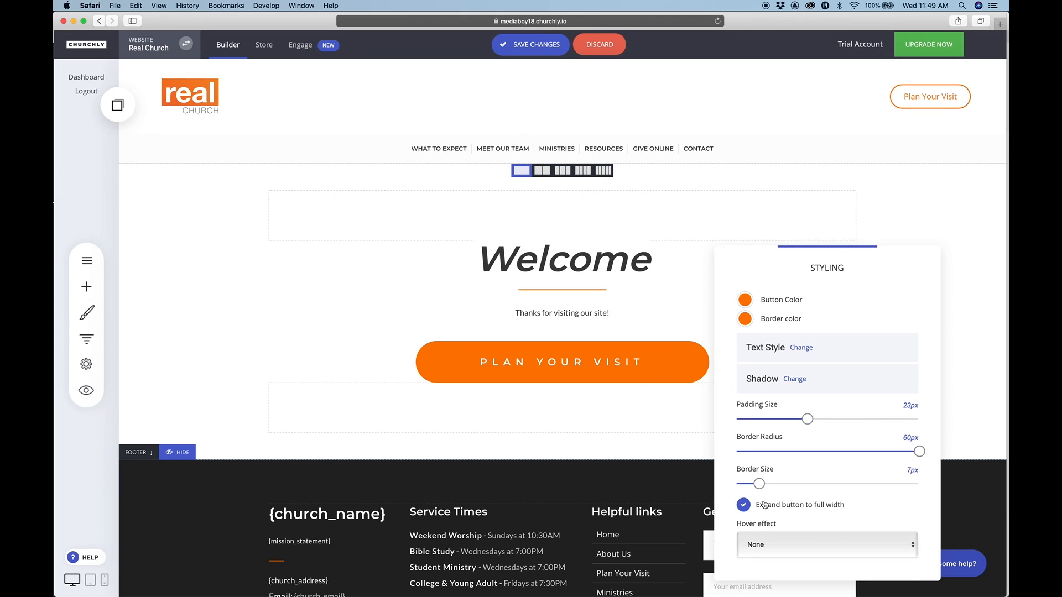
Step: Try the Grow and Pop hover effects on the button, and set the hover effect to Fade in
{"action": "left_click", "coordinate": [810, 542]}
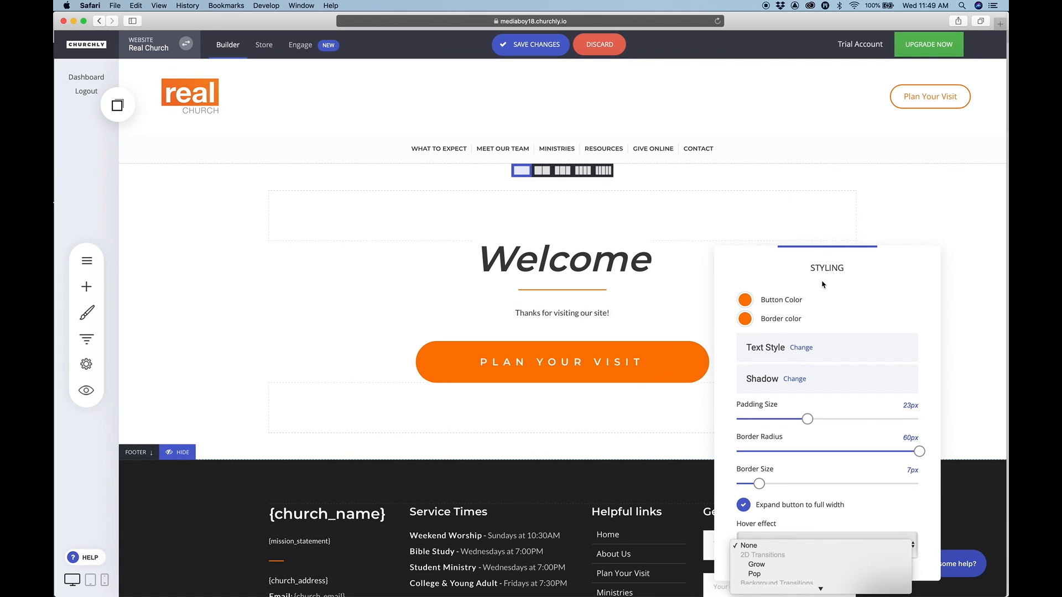
{"action": "left_click", "coordinate": [832, 259]}
{"action": "left_click_drag", "start_coordinate": [832, 259], "coordinate": [850, 44]}
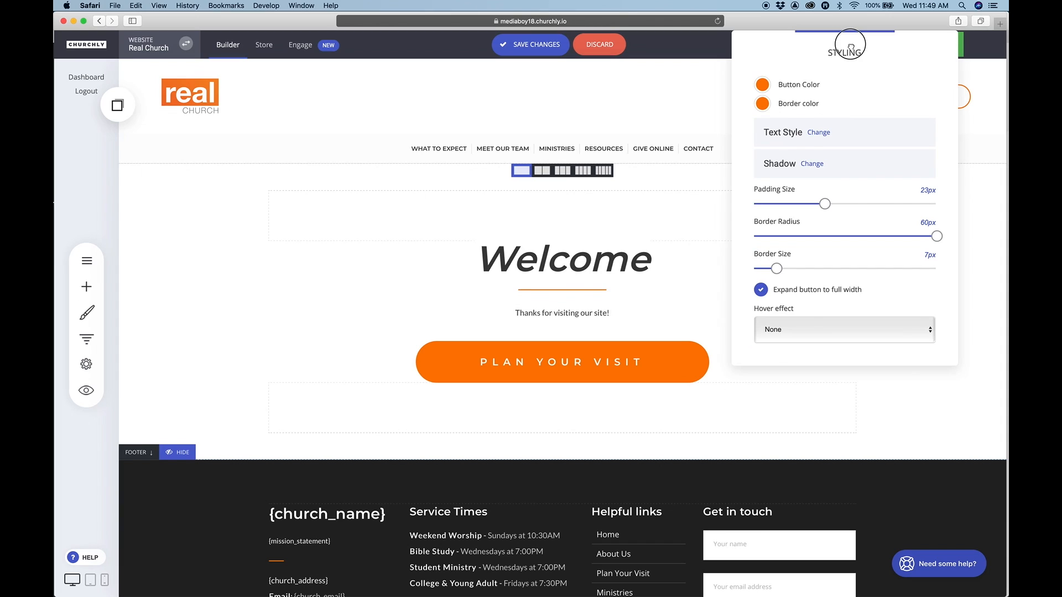
{"action": "left_click", "coordinate": [822, 338]}
{"action": "left_click", "coordinate": [789, 353]}
{"action": "left_click", "coordinate": [792, 330]}
{"action": "left_click", "coordinate": [790, 339]}
{"action": "left_click", "coordinate": [792, 342]}
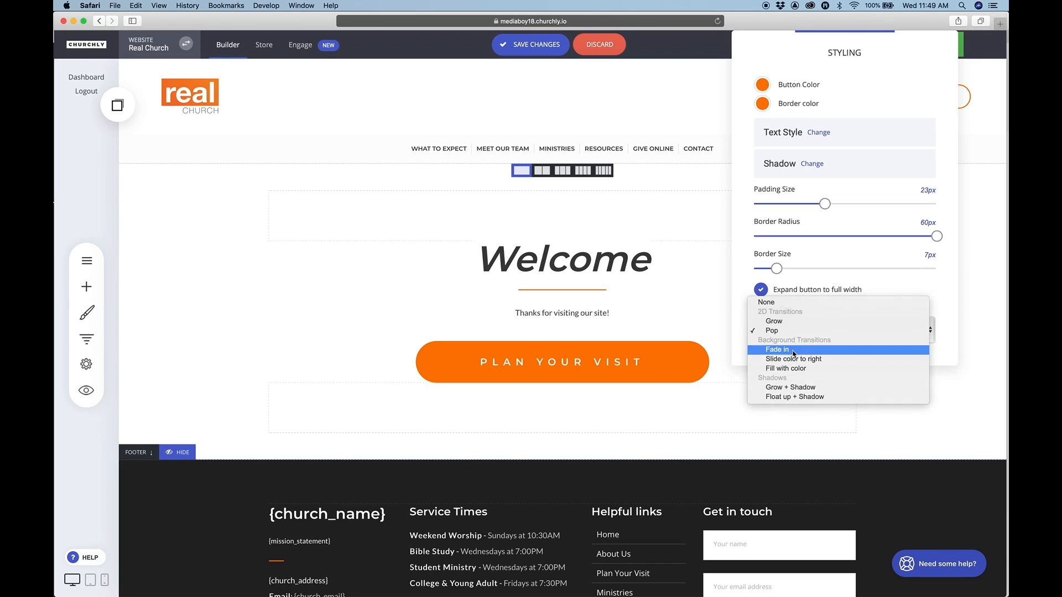
{"action": "left_click", "coordinate": [794, 350]}
Step: Lighten the button's hover color to a medium-dark gray
{"action": "left_click", "coordinate": [764, 359]}
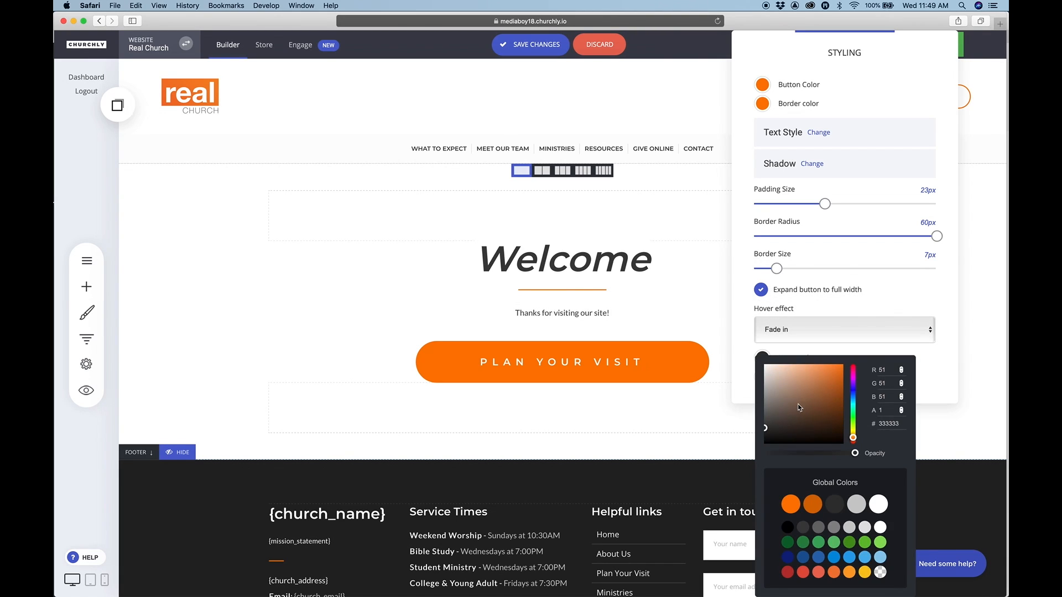
{"action": "left_click_drag", "start_coordinate": [789, 428], "coordinate": [762, 416]}
{"action": "left_click", "coordinate": [731, 345]}
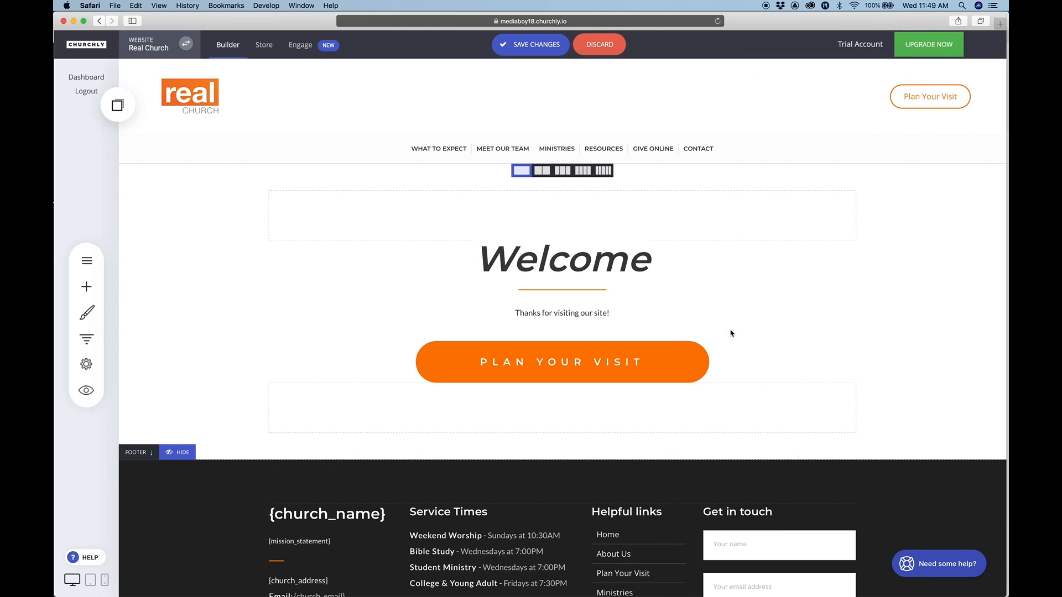
Step: Save the changes and check the button's hover effect in the website preview
{"action": "left_click", "coordinate": [533, 45]}
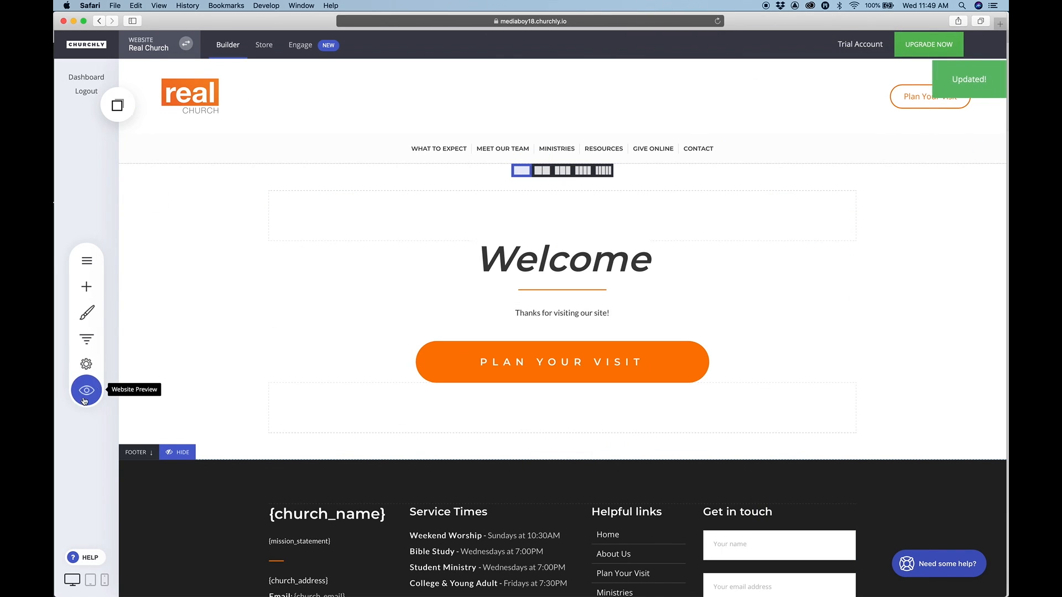
{"action": "left_click", "coordinate": [86, 390]}
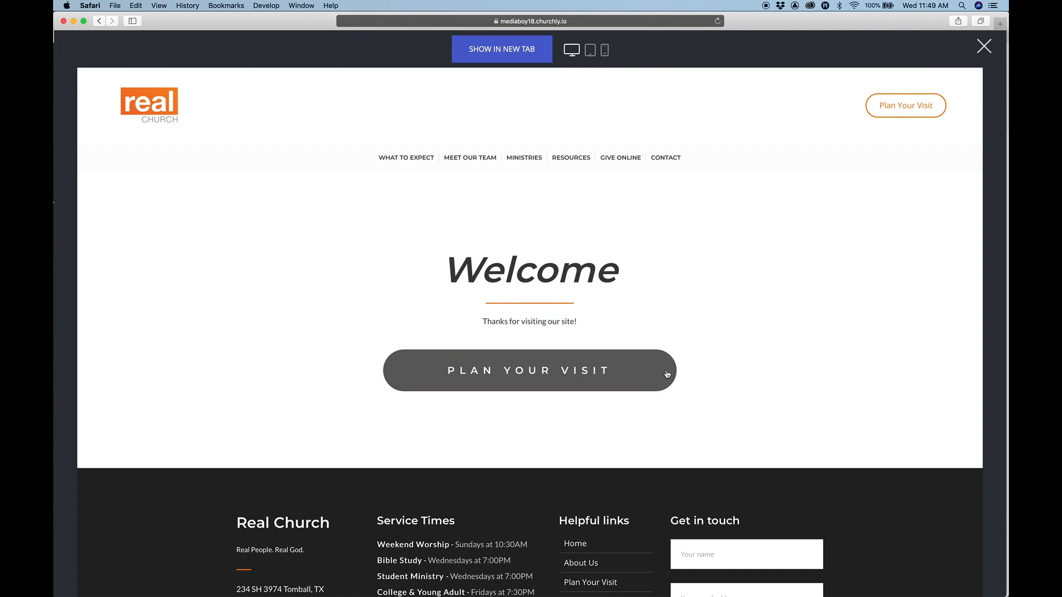
{"action": "left_click", "coordinate": [984, 46]}
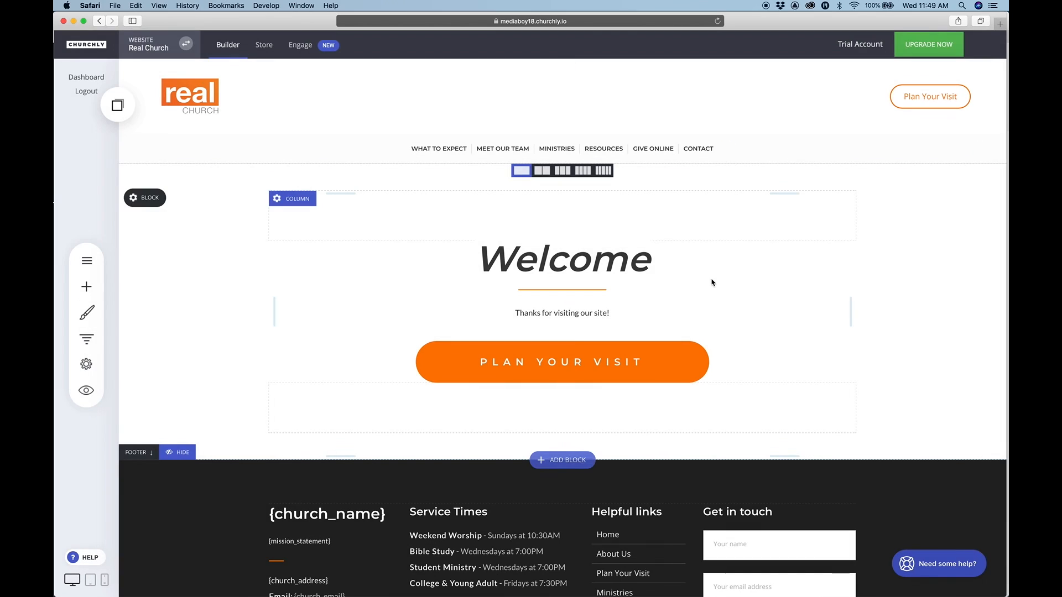
Step: Try the Slide color to right, Fill with color, Grow + Shadow and Float up + Shadow hover effects on the PLAN YOUR VISIT button
{"action": "mouse_move", "coordinate": [546, 356]}
{"action": "left_click", "coordinate": [478, 328]}
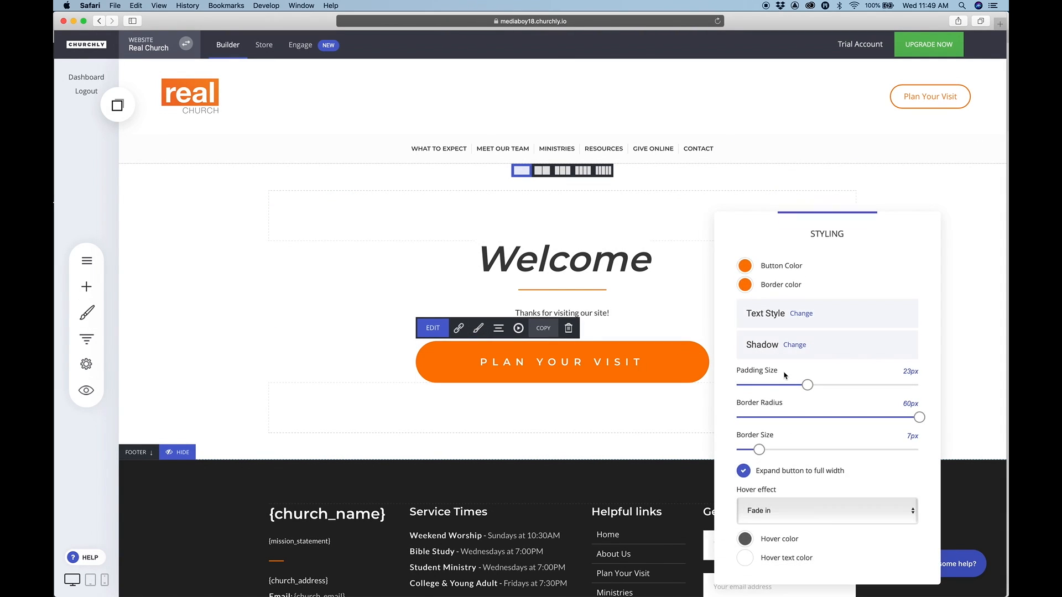
{"action": "left_click_drag", "start_coordinate": [827, 198], "coordinate": [833, 22]}
{"action": "left_click", "coordinate": [789, 329]}
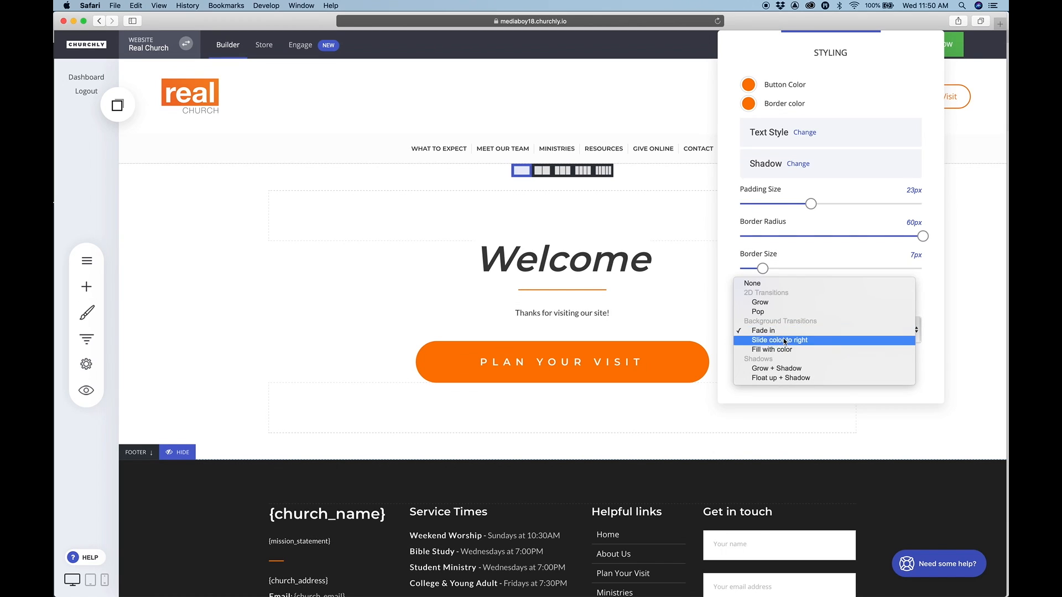
{"action": "left_click", "coordinate": [777, 339]}
{"action": "left_click", "coordinate": [769, 336]}
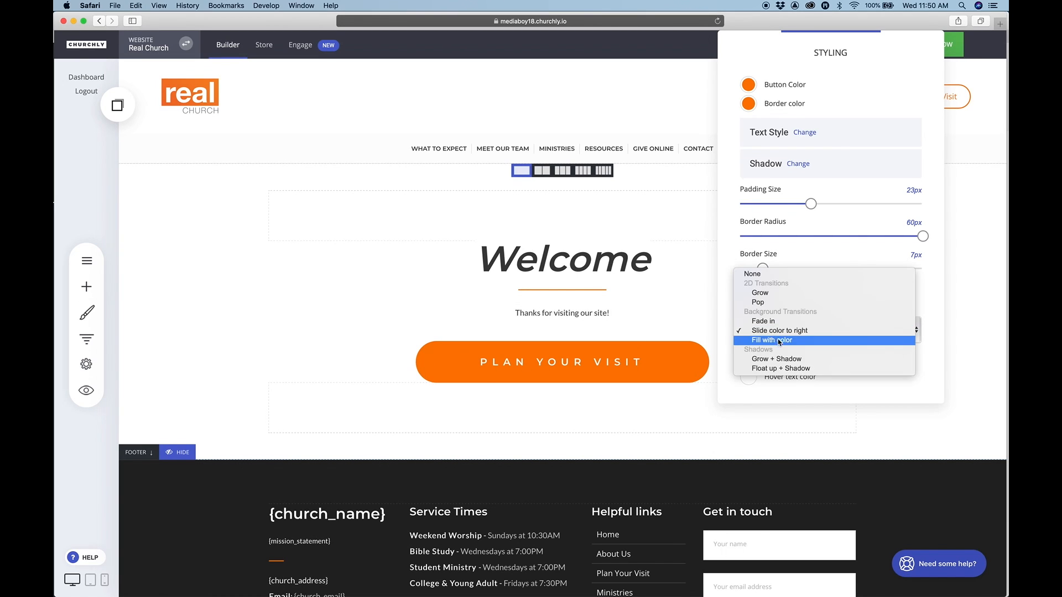
{"action": "left_click", "coordinate": [784, 340]}
{"action": "left_click", "coordinate": [789, 335]}
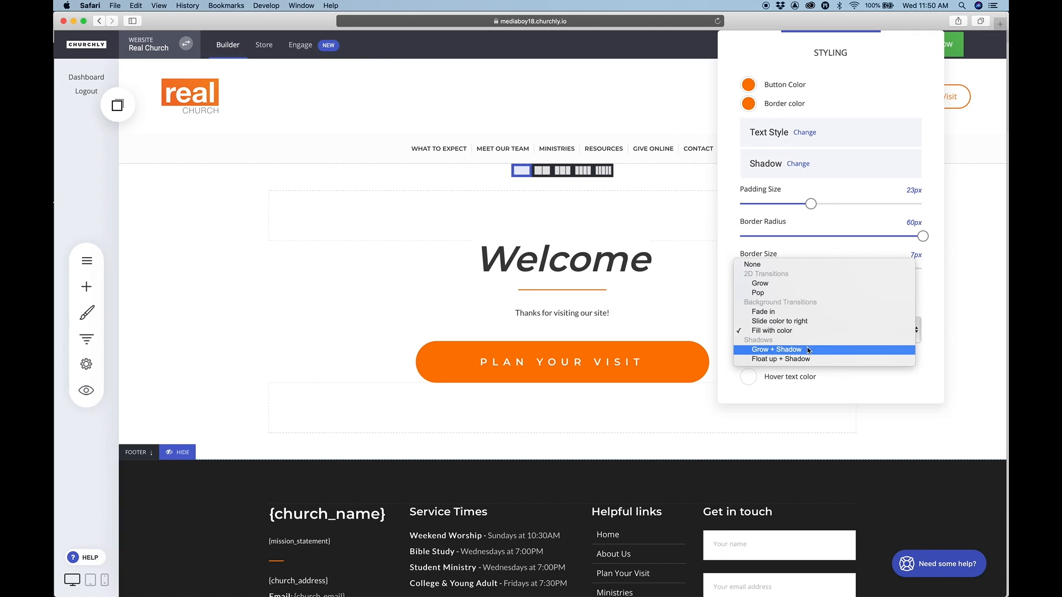
{"action": "left_click", "coordinate": [780, 349]}
{"action": "left_click", "coordinate": [810, 339]}
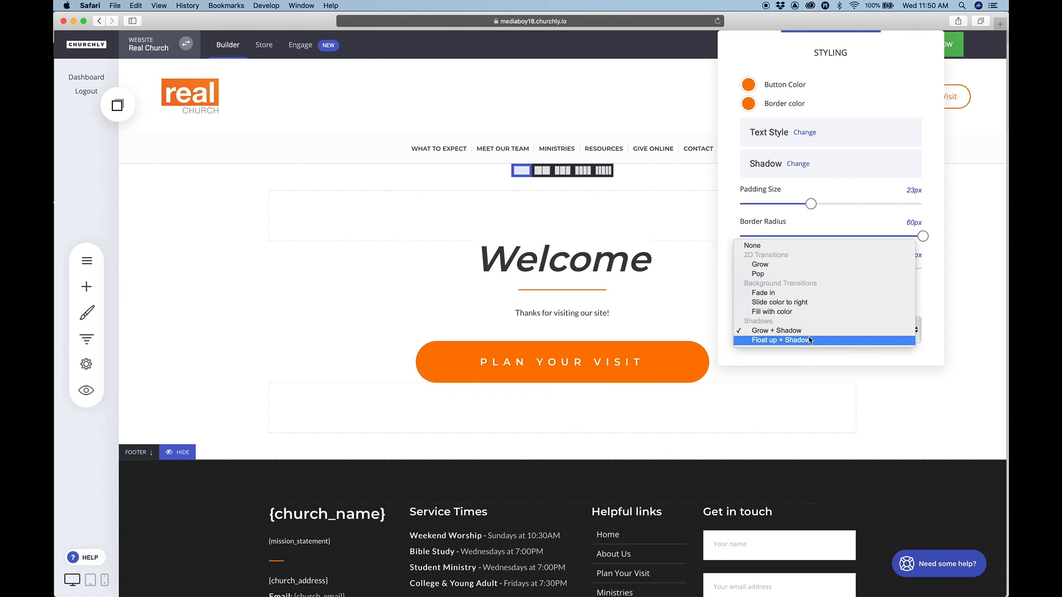
{"action": "left_click", "coordinate": [807, 343]}
{"action": "left_click", "coordinate": [806, 331]}
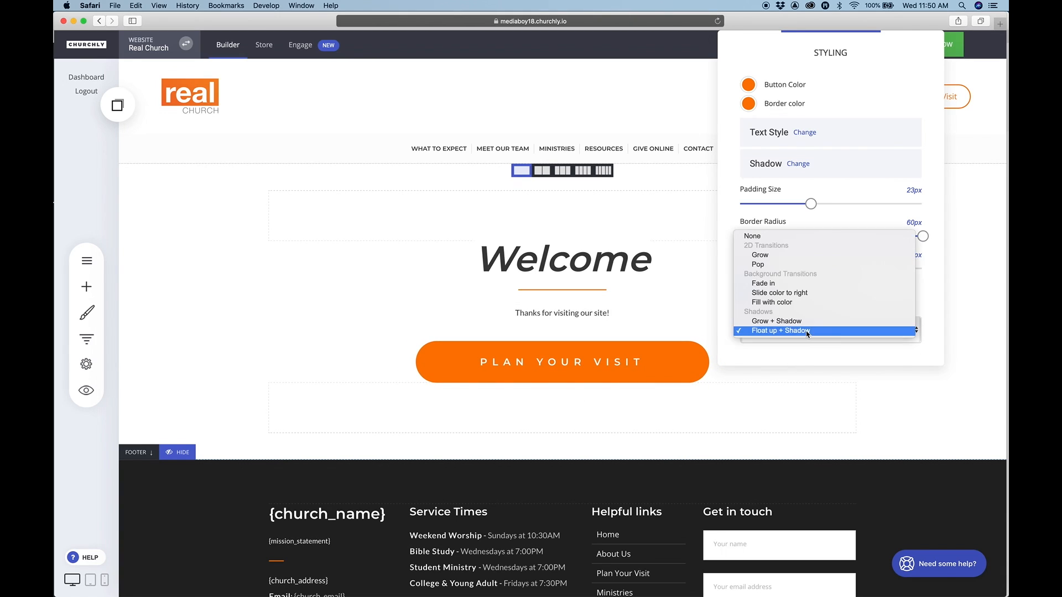
{"action": "left_click", "coordinate": [805, 317]}
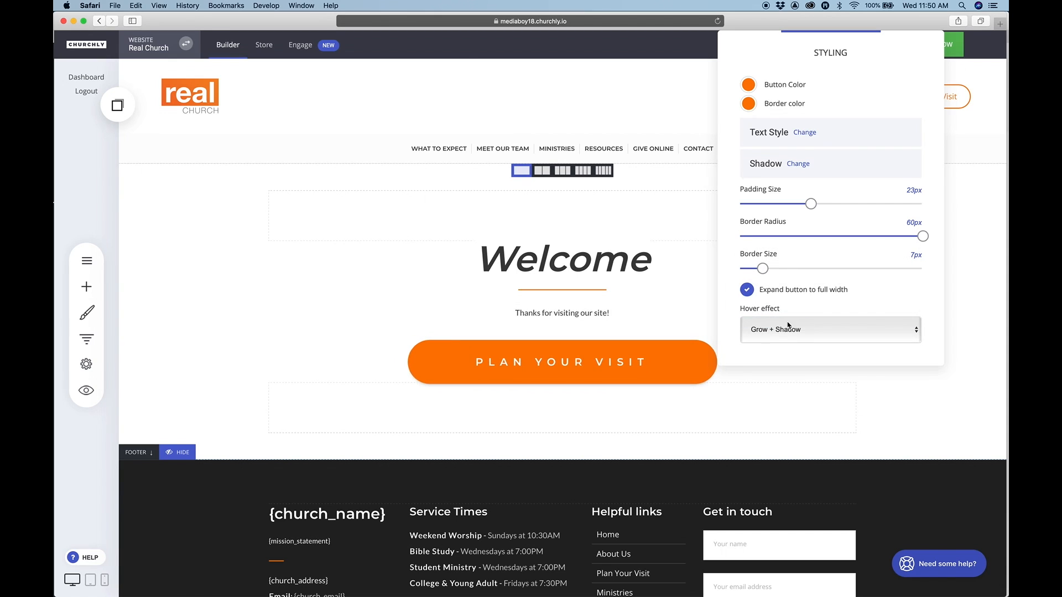
Step: Set the button's hover effect to Grow and save the changes
{"action": "left_click", "coordinate": [806, 326]}
{"action": "left_click", "coordinate": [793, 268]}
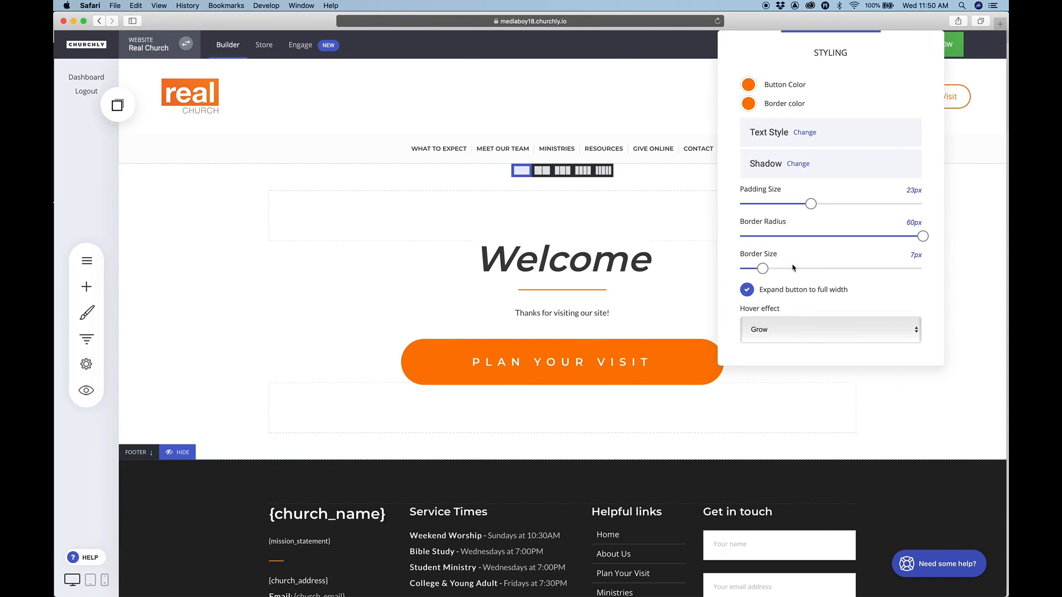
{"action": "left_click", "coordinate": [825, 407]}
{"action": "left_click", "coordinate": [529, 41]}
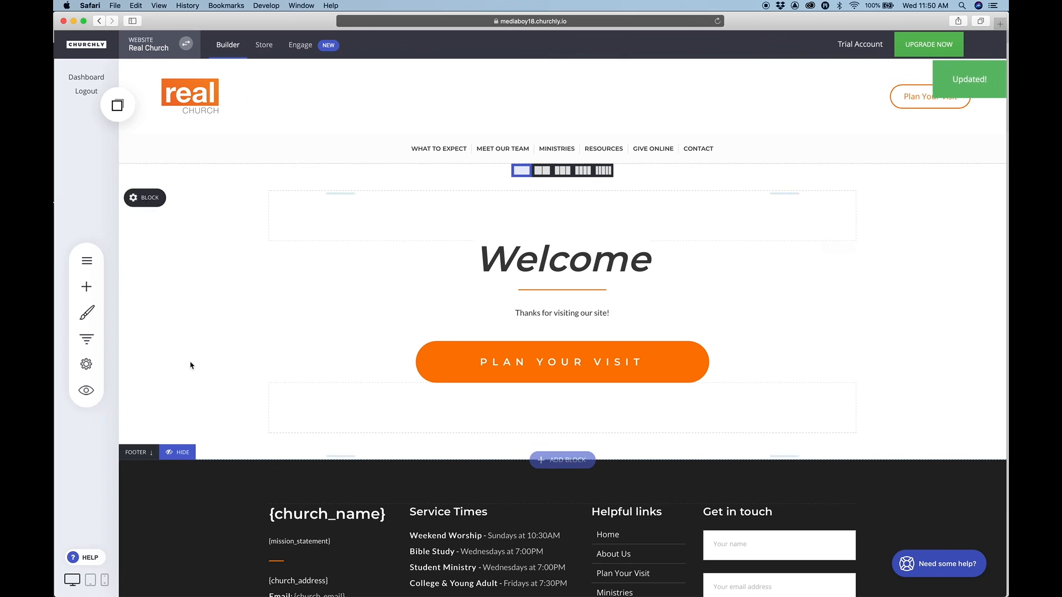
Step: Preview the website and test that the PLAN YOUR VISIT button leads to its linked page
{"action": "left_click", "coordinate": [86, 391]}
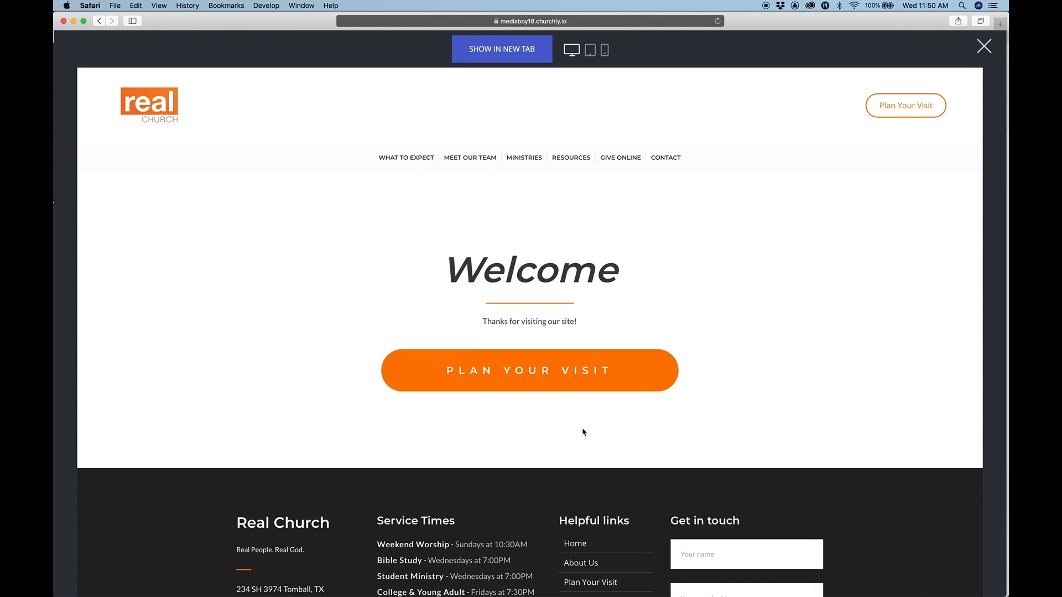
{"action": "left_click", "coordinate": [545, 377]}
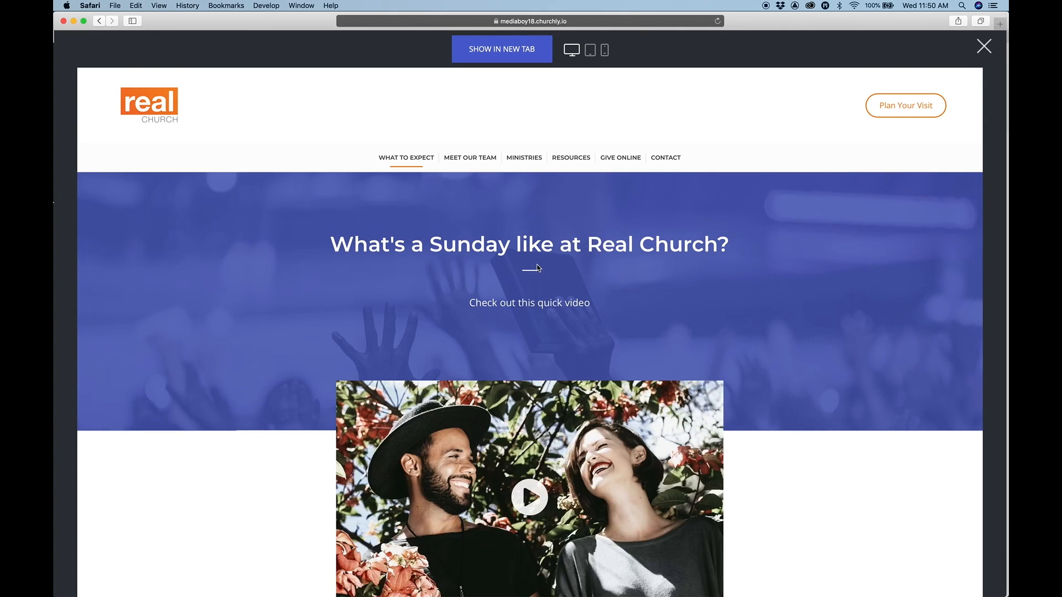
{"action": "scroll", "coordinate": [543, 380], "scroll_direction": "down", "scroll_amount": 20}
{"action": "scroll", "coordinate": [538, 268], "scroll_direction": "up", "scroll_amount": 15}
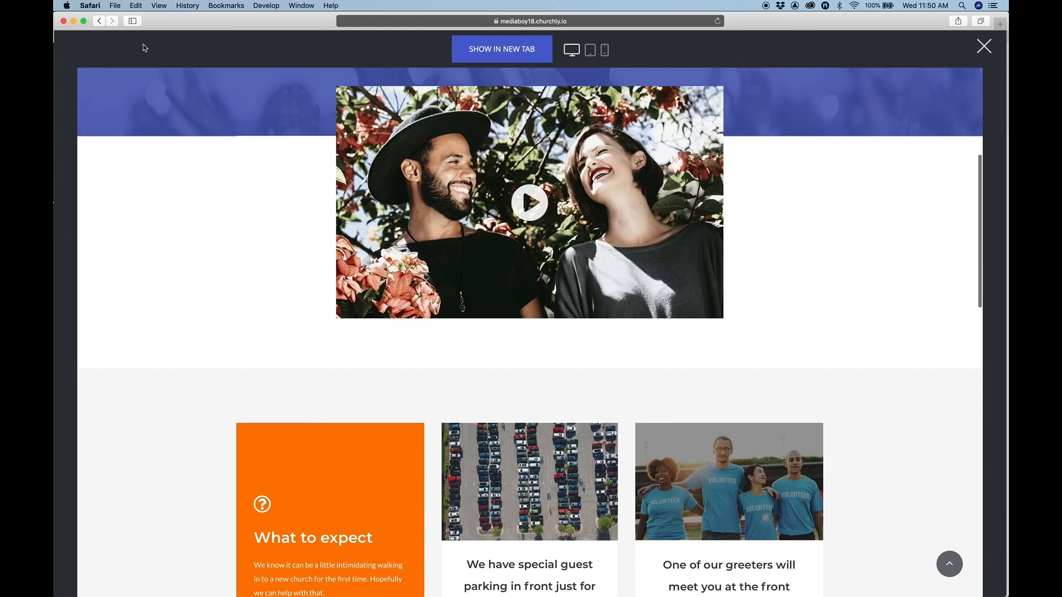
{"action": "scroll", "coordinate": [269, 184], "scroll_direction": "up", "scroll_amount": 6}
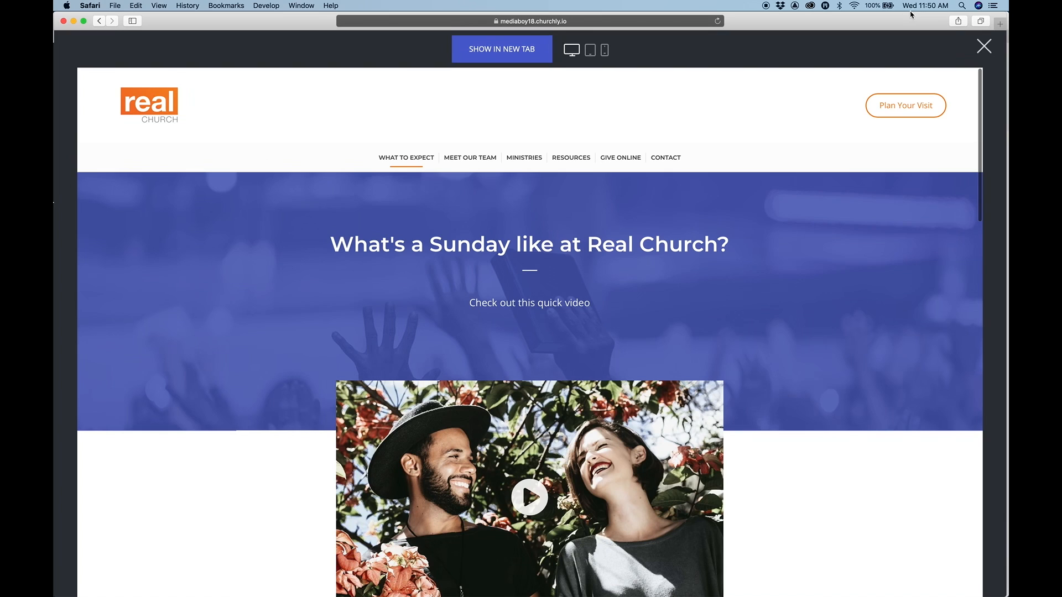
{"action": "left_click", "coordinate": [983, 46]}
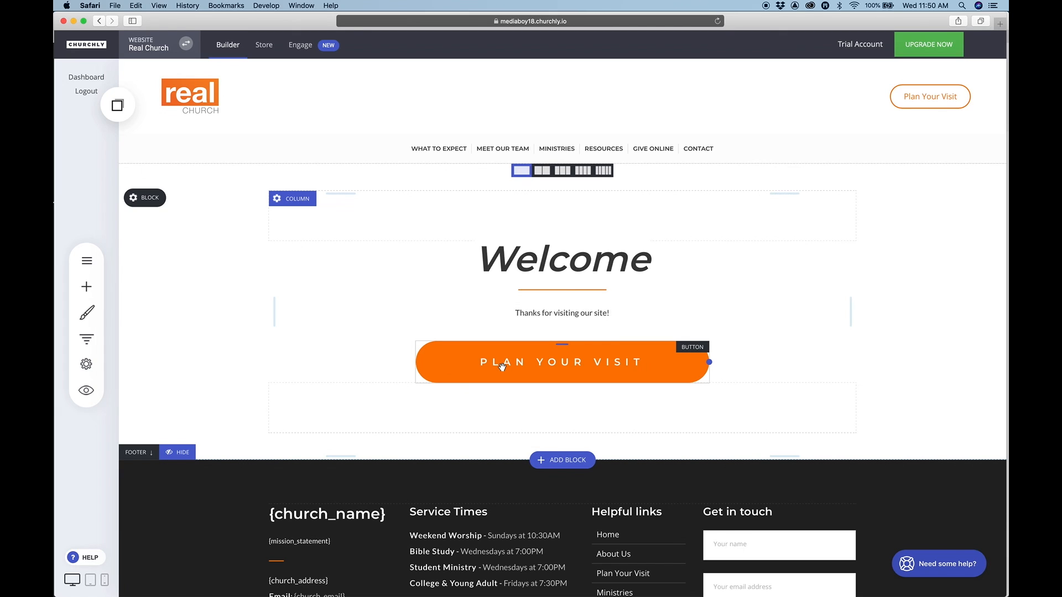
Step: Examine the Basic, Media and Other widgets available for adding to the page
{"action": "scroll", "coordinate": [502, 367], "scroll_direction": "down", "scroll_amount": 1}
{"action": "left_click", "coordinate": [87, 261]}
{"action": "left_click", "coordinate": [87, 287]}
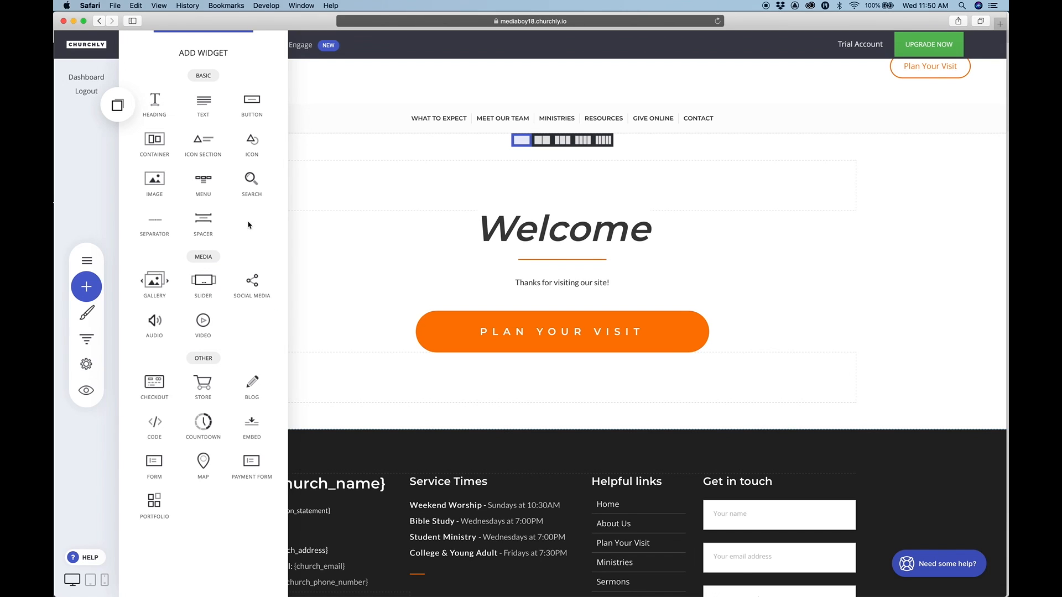
{"action": "left_click", "coordinate": [367, 276]}
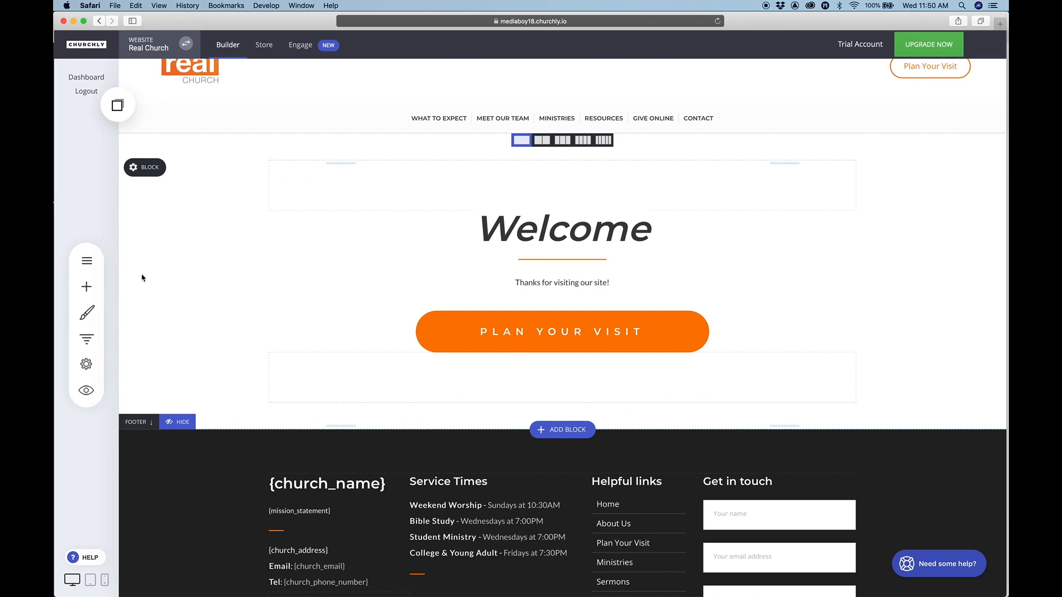
{"action": "left_click", "coordinate": [90, 264]}
{"action": "left_click", "coordinate": [89, 263]}
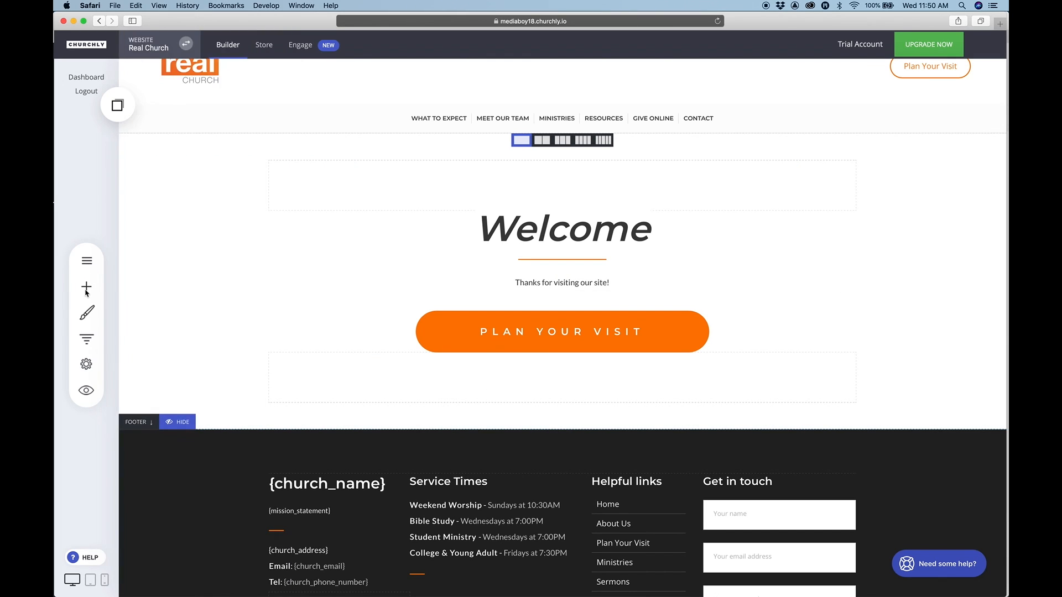
{"action": "left_click", "coordinate": [87, 287]}
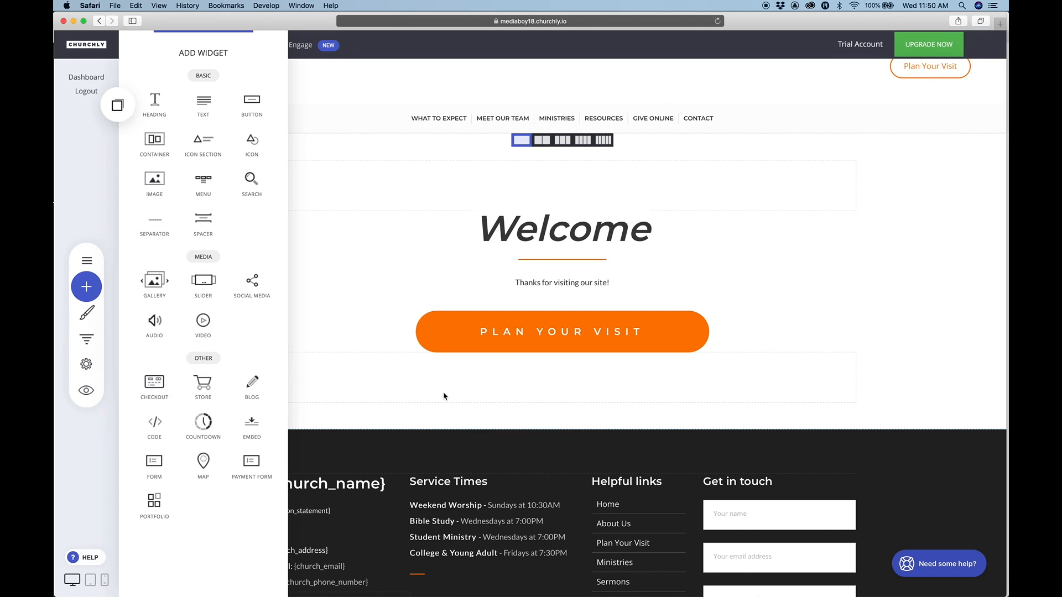
{"action": "left_click", "coordinate": [542, 405]}
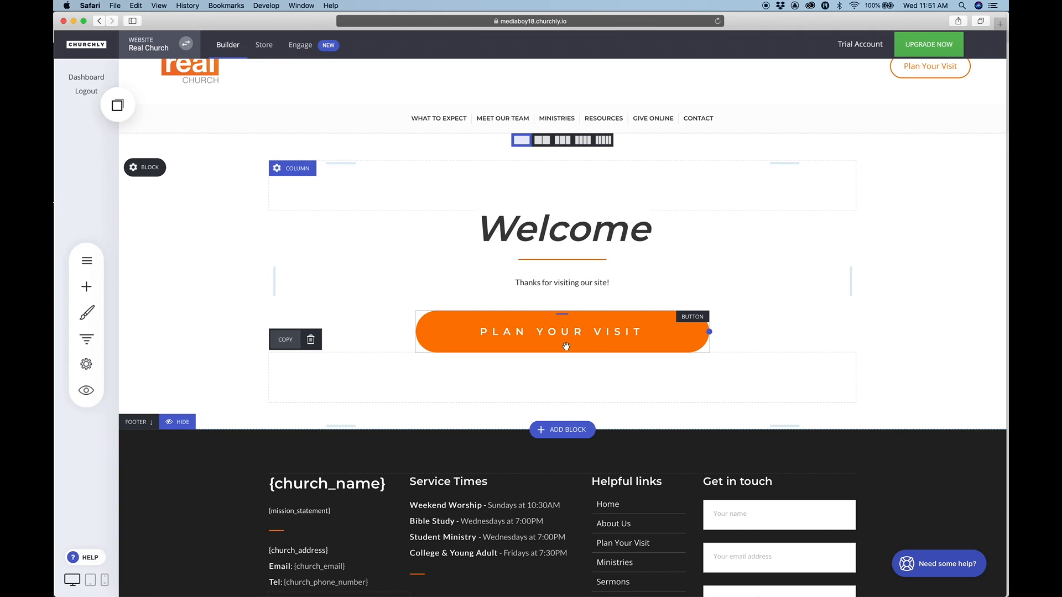
Step: Narrow the PLAN YOUR VISIT button slightly, keeping it centered beneath the welcome text
{"action": "left_click_drag", "start_coordinate": [708, 332], "coordinate": [680, 332]}
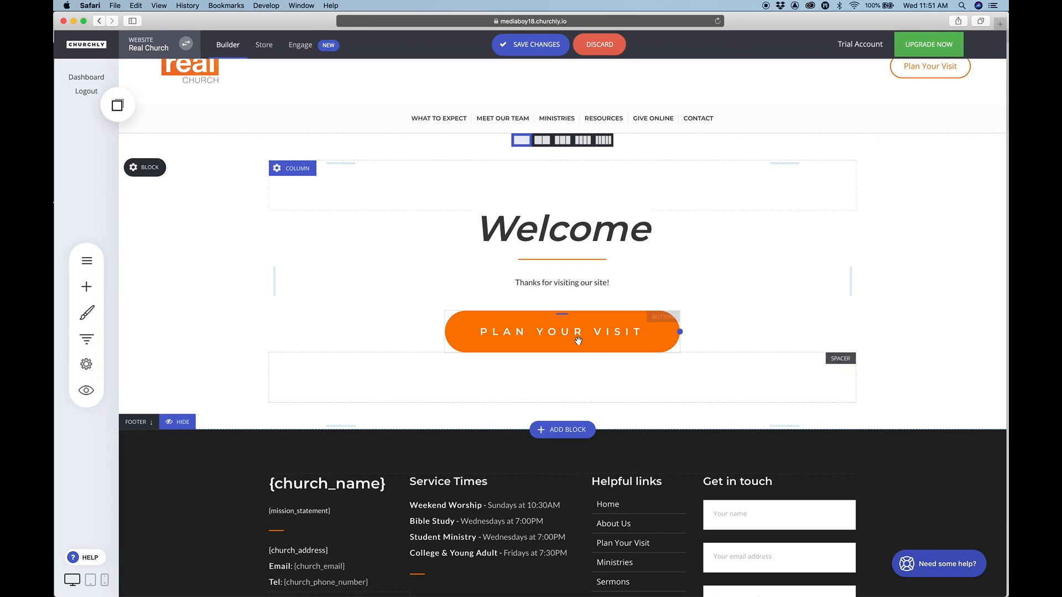
Step: Save the page changes, preview the website with the resized PLAN YOUR VISIT button, and return to the builder
{"action": "left_click", "coordinate": [545, 333]}
{"action": "scroll", "coordinate": [553, 343], "scroll_direction": "up", "scroll_amount": 2}
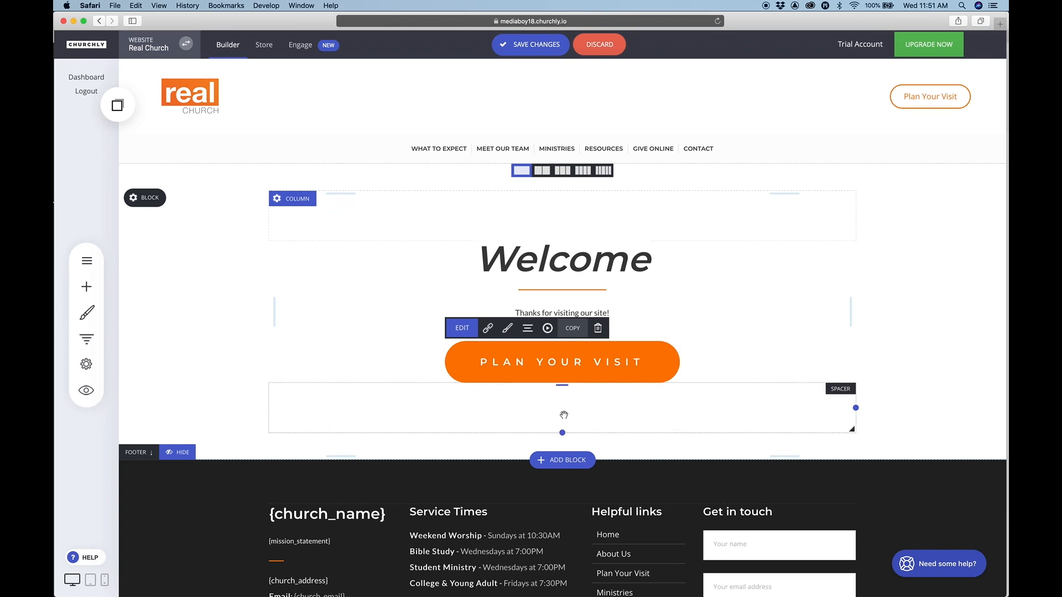
{"action": "left_click", "coordinate": [529, 45]}
{"action": "left_click", "coordinate": [89, 392]}
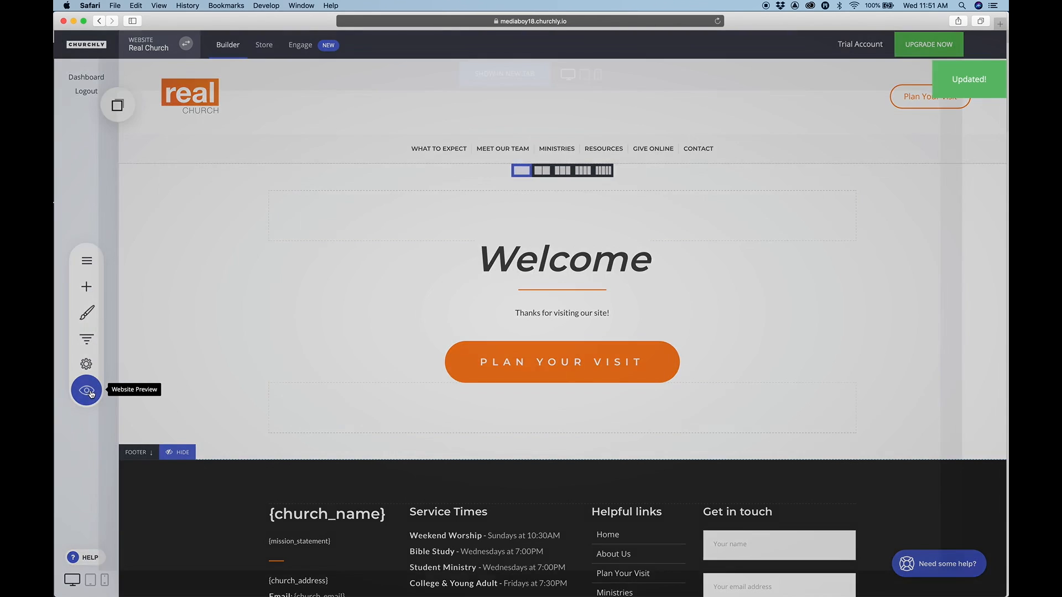
{"action": "left_click", "coordinate": [980, 45]}
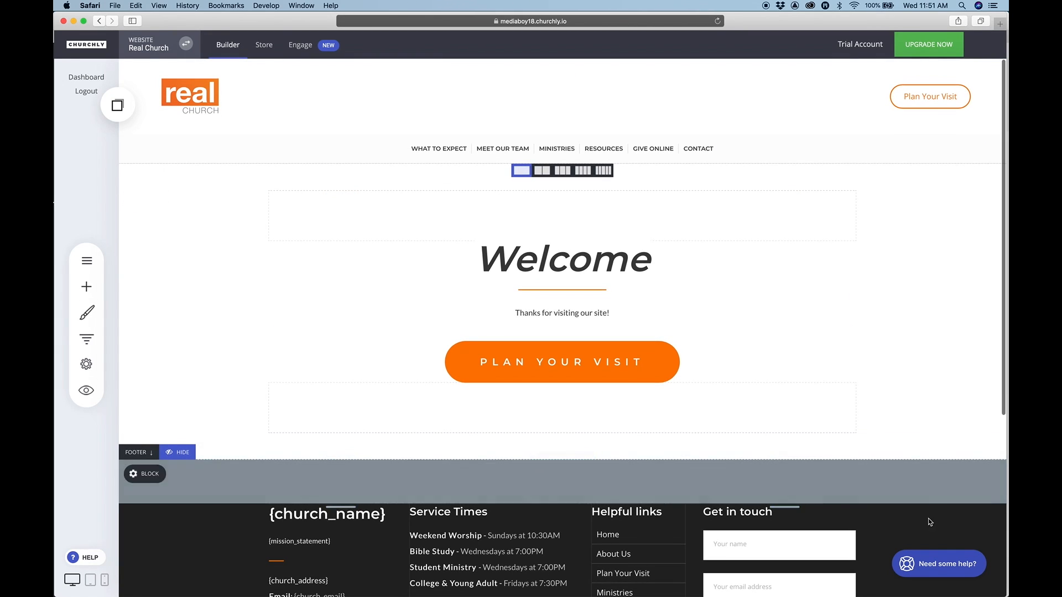
Step: Look at the Answers and Ask options in the help widget, and close it again
{"action": "left_click", "coordinate": [952, 570]}
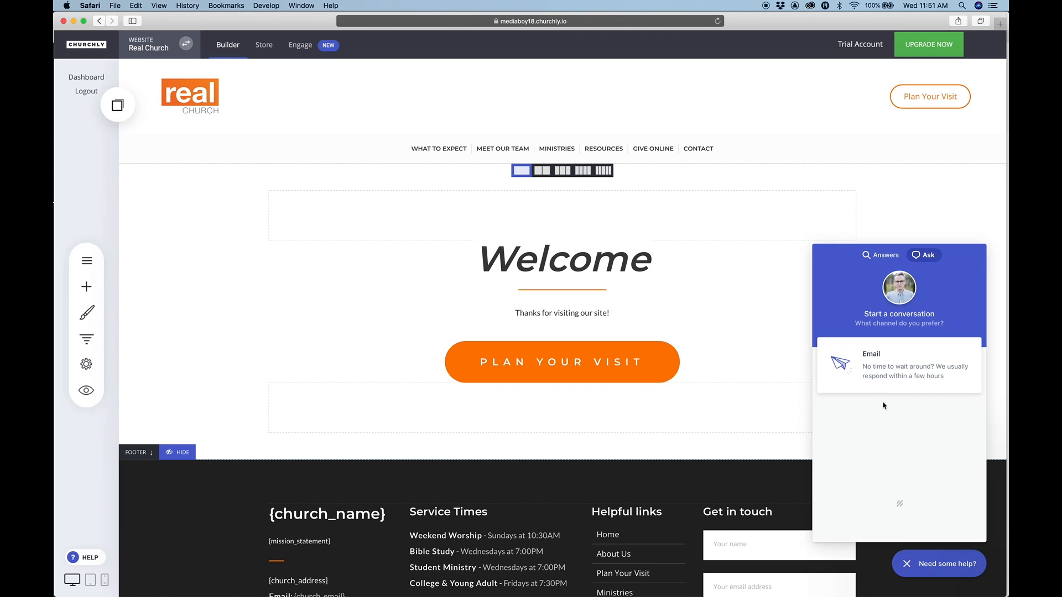
{"action": "left_click", "coordinate": [884, 256]}
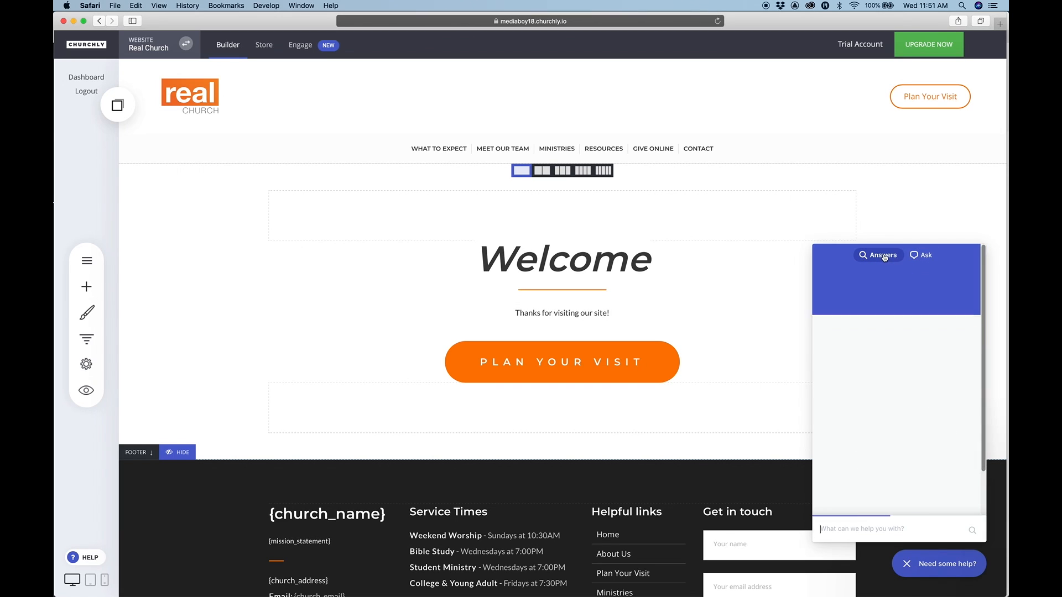
{"action": "left_click", "coordinate": [923, 255]}
{"action": "left_click", "coordinate": [907, 564]}
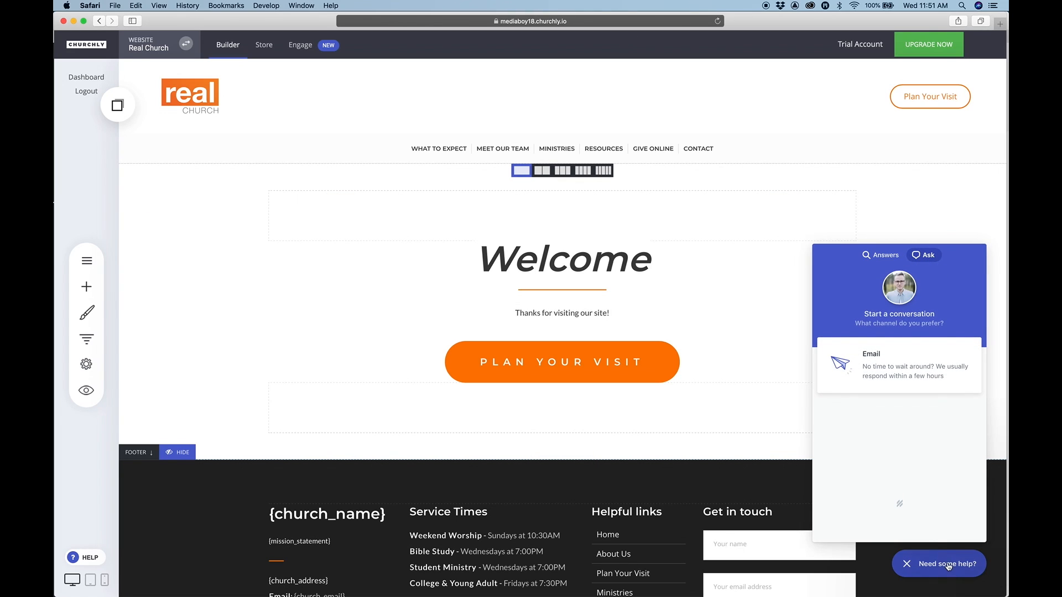
{"action": "left_click", "coordinate": [934, 321]}
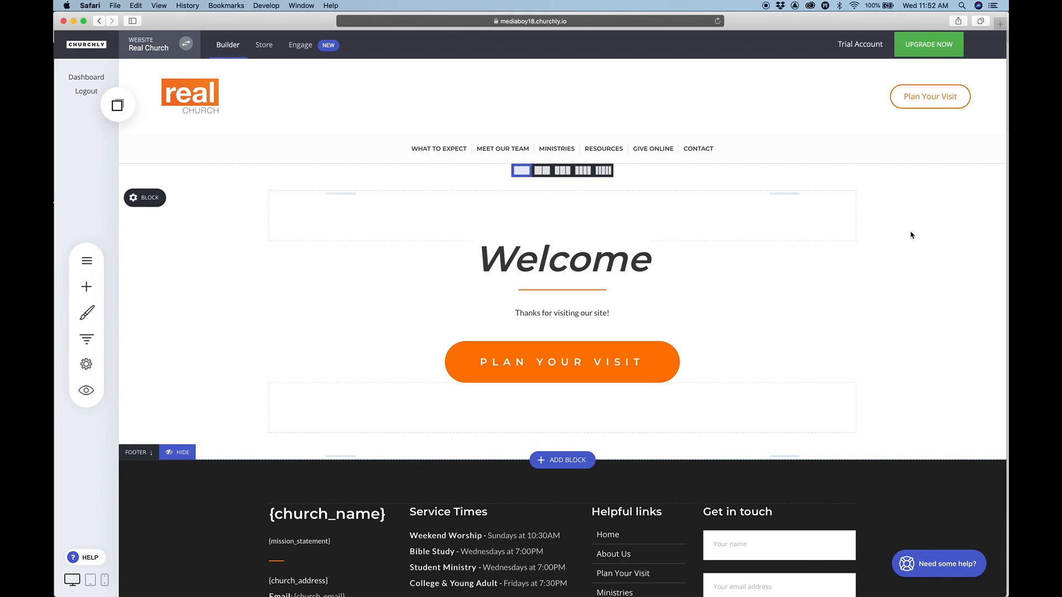